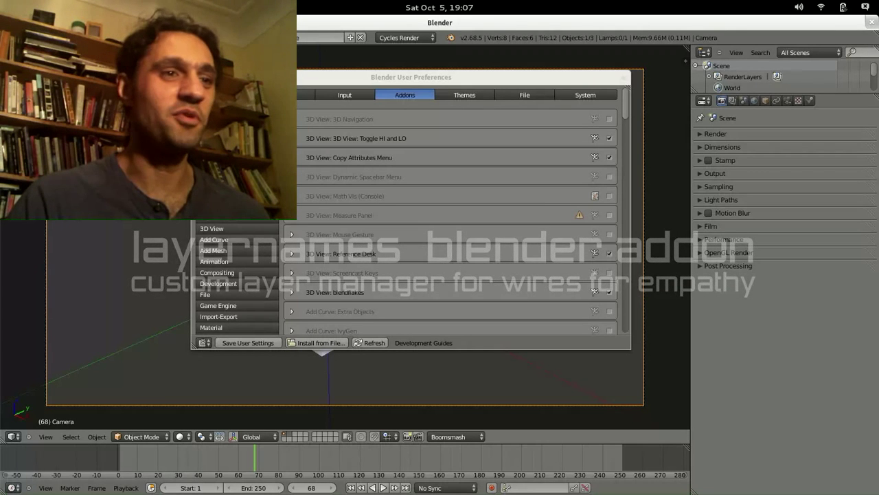
Filter add-ons by 'lay', enable Scene: Layer Names, and close User Preferences
left_click_drag(423, 75, 436, 87)
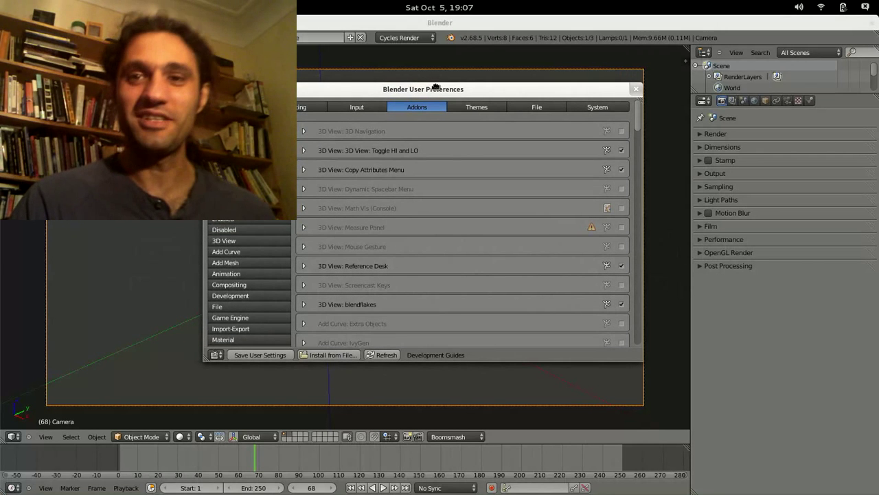
left_click_drag(436, 87, 436, 86)
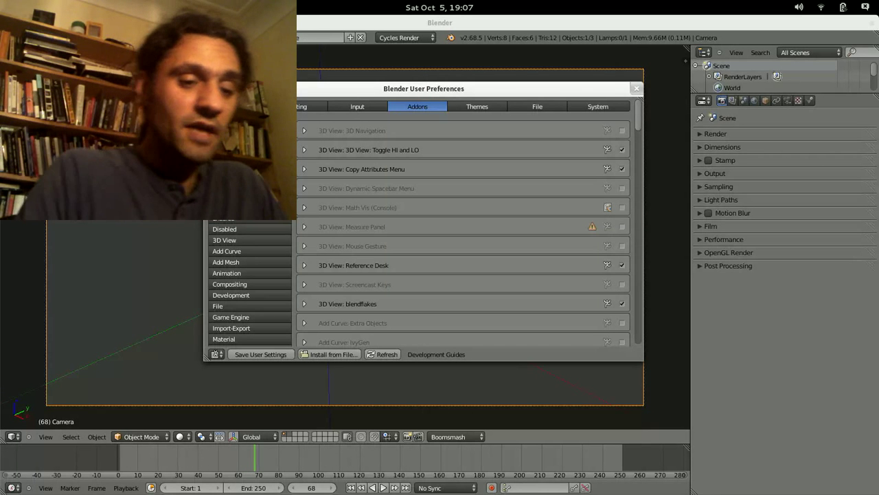
type("lay")
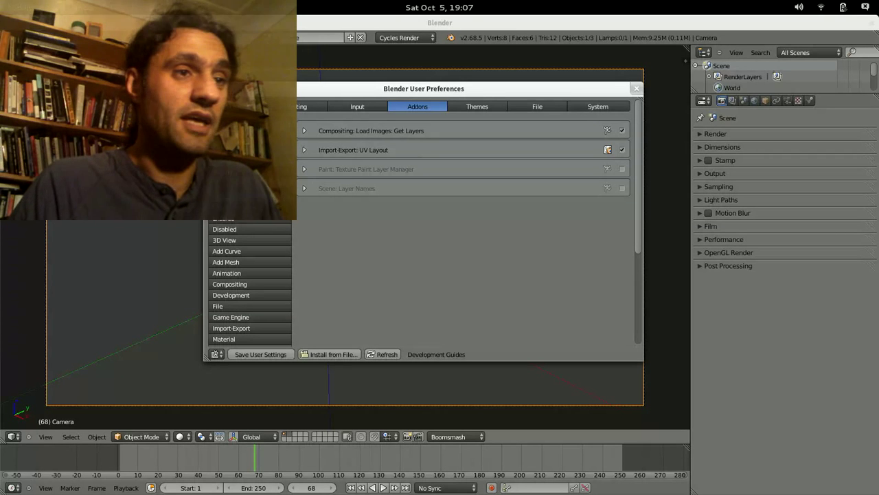
left_click_drag(416, 88, 409, 75)
left_click(295, 182)
left_click(297, 175)
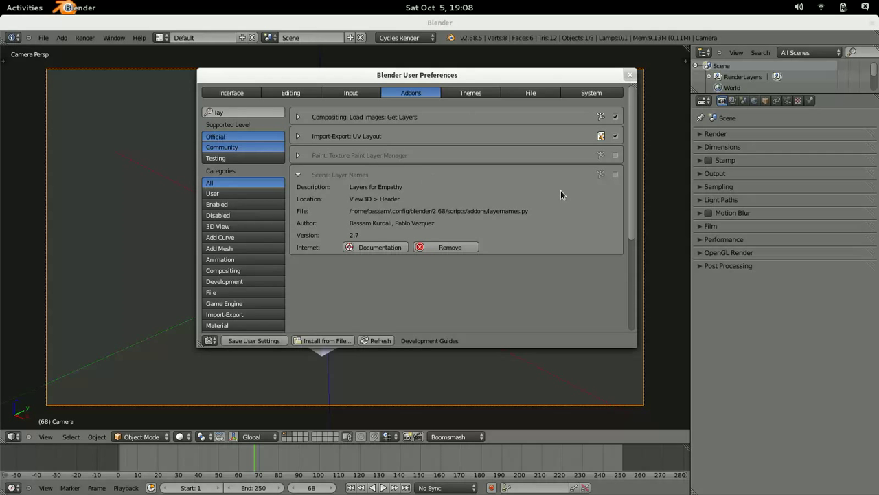
left_click(616, 175)
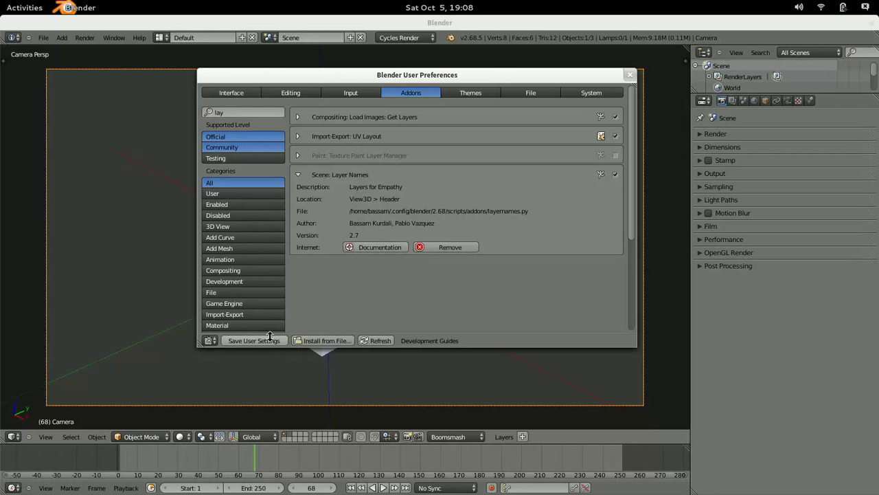
left_click(632, 74)
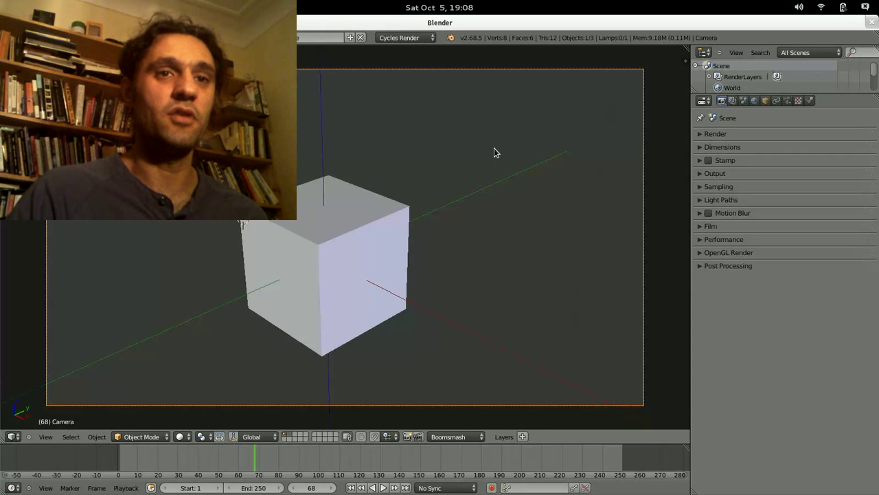
On Render Layers, move Amaranth Layers below Passes, expand and enlarge its list, collapse Layer
left_click(732, 100)
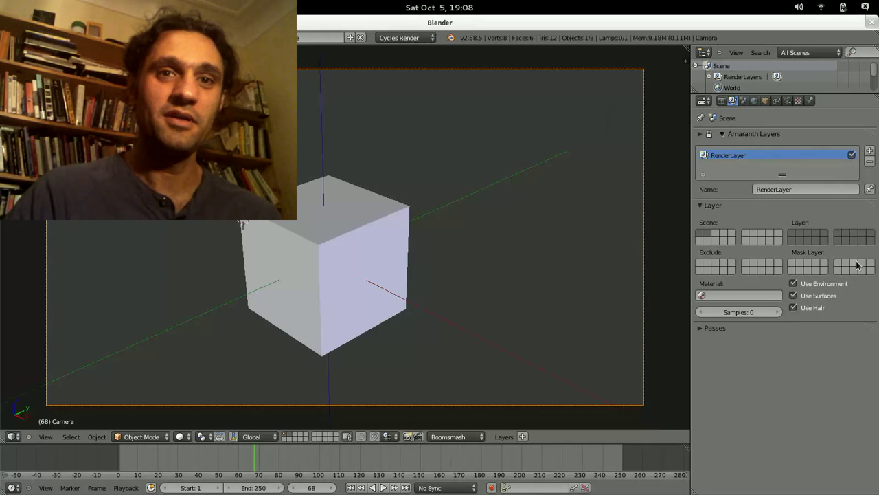
left_click_drag(874, 135, 849, 337)
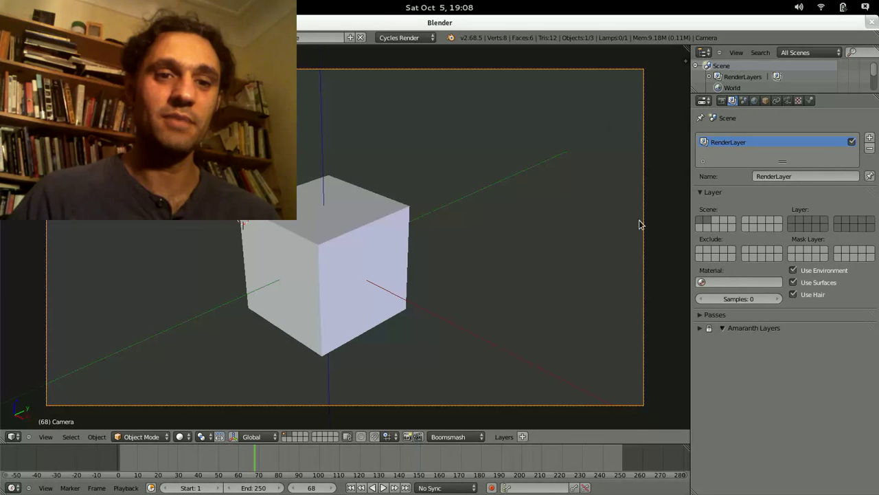
left_click(700, 327)
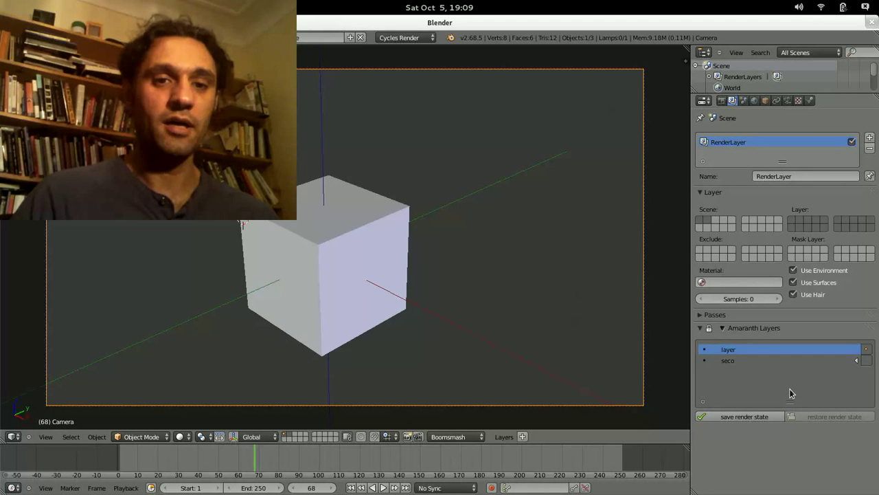
left_click_drag(779, 389, 799, 389)
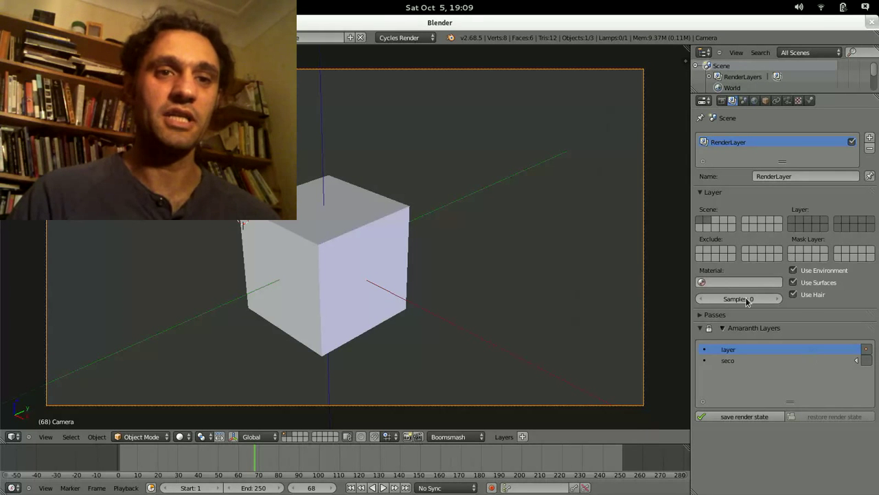
left_click(701, 193)
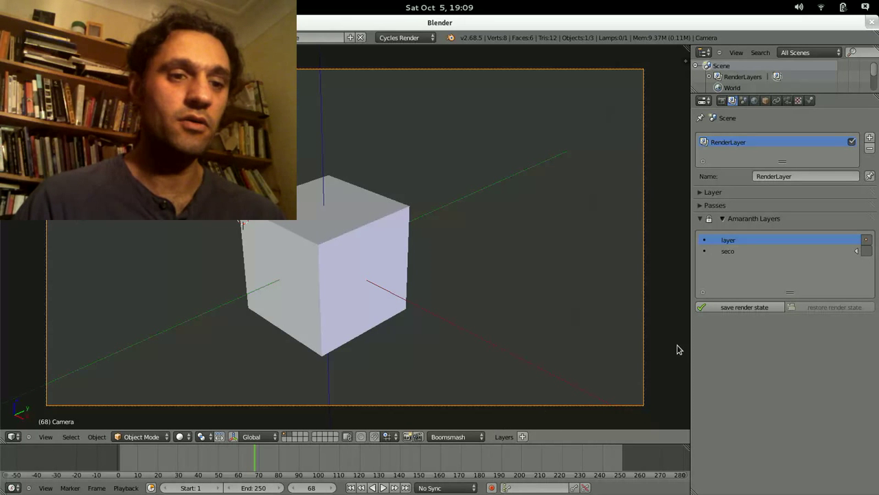
Add a named layer called testlayer with type Cameras from the 3D view Layers menu
left_click(503, 437)
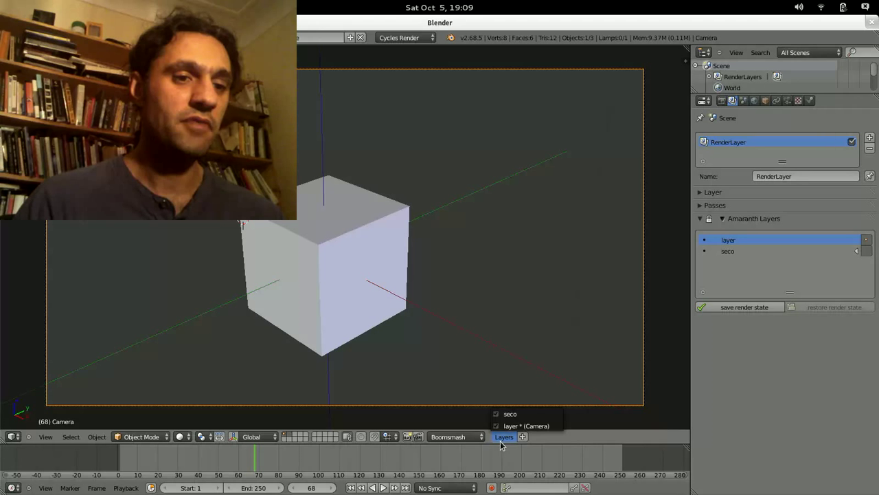
left_click(523, 439)
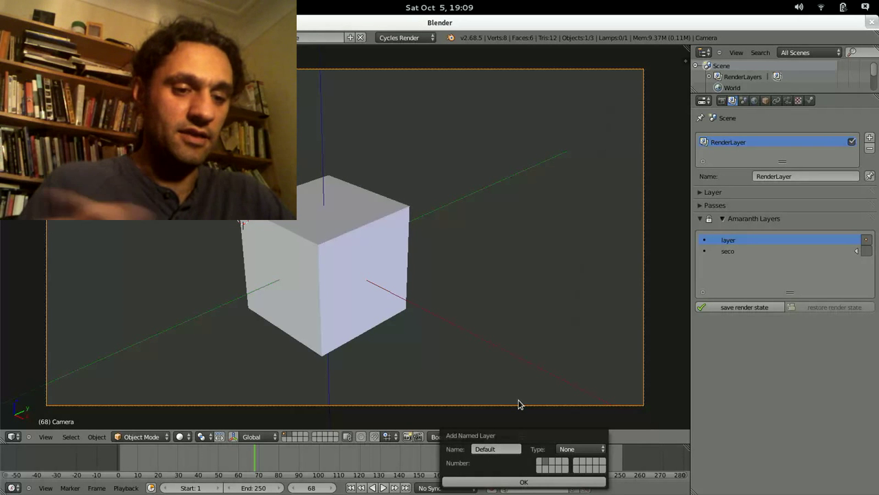
left_click(496, 448)
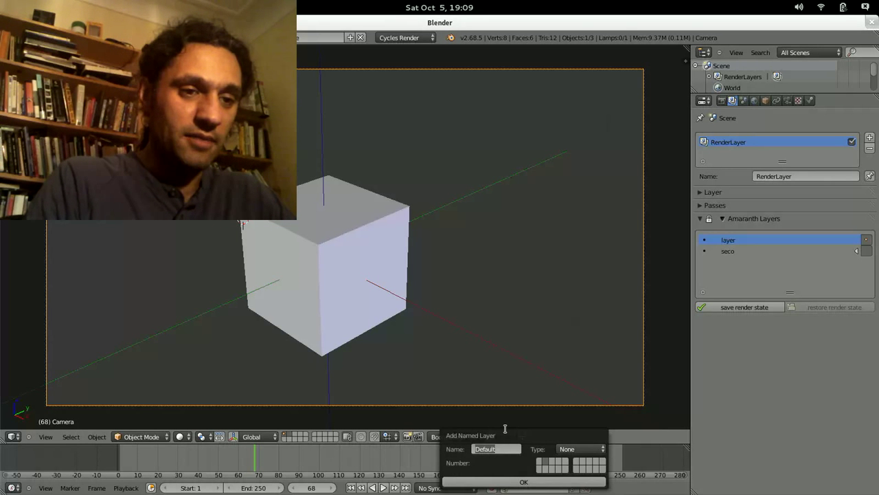
key("BackSpace")
type("ter")
key("BackSpace")
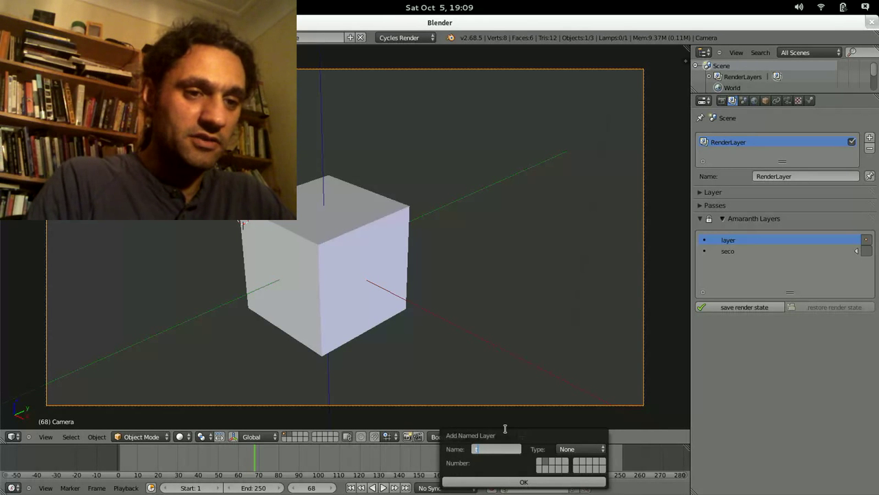
type("test")
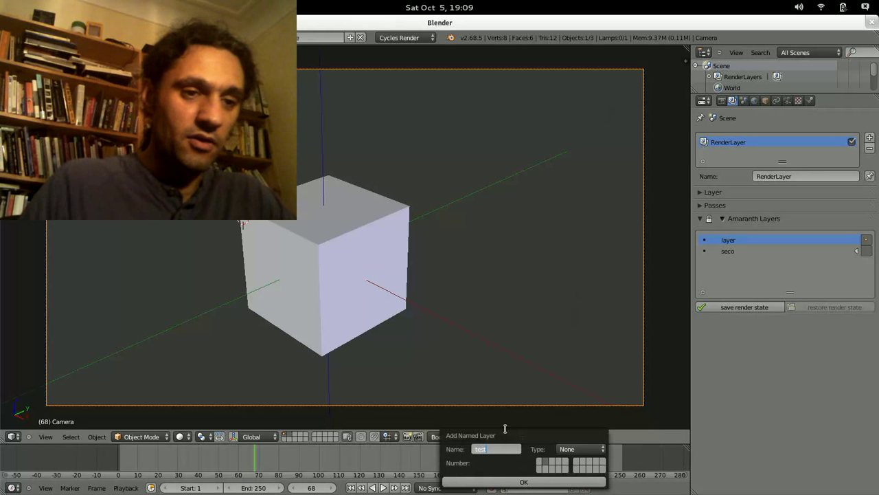
type("layer")
key("Return")
left_click(584, 449)
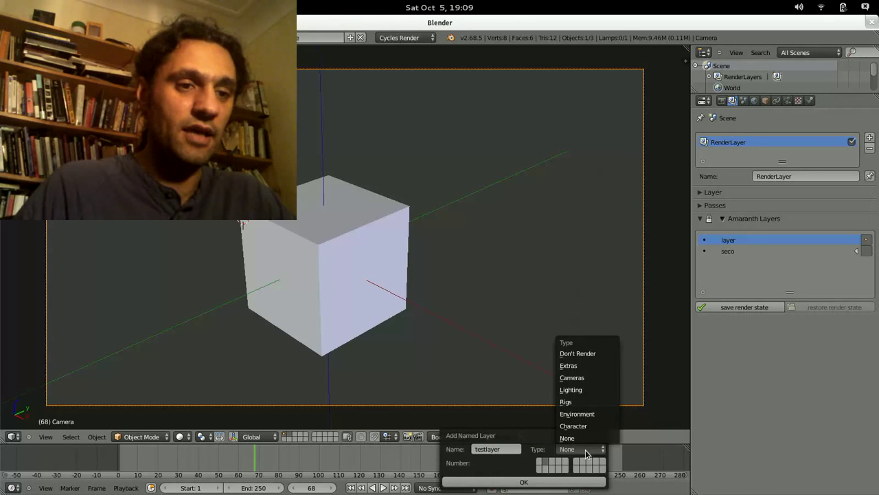
left_click(582, 380)
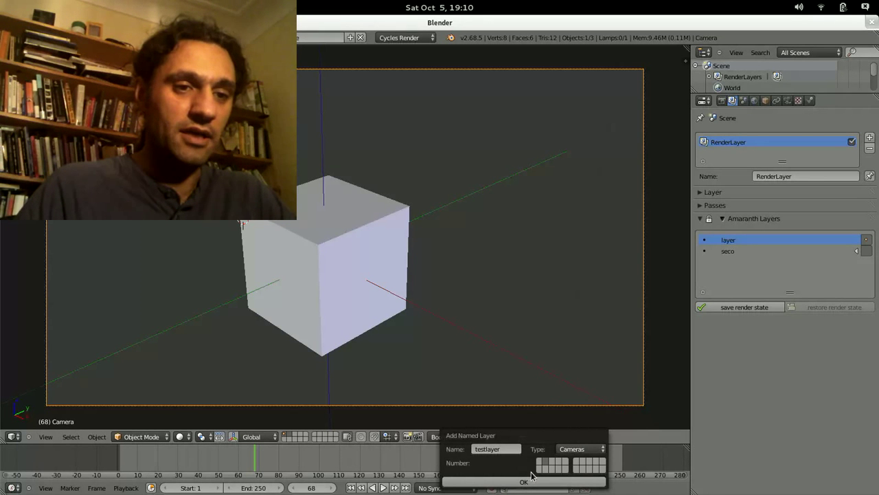
left_click(577, 449)
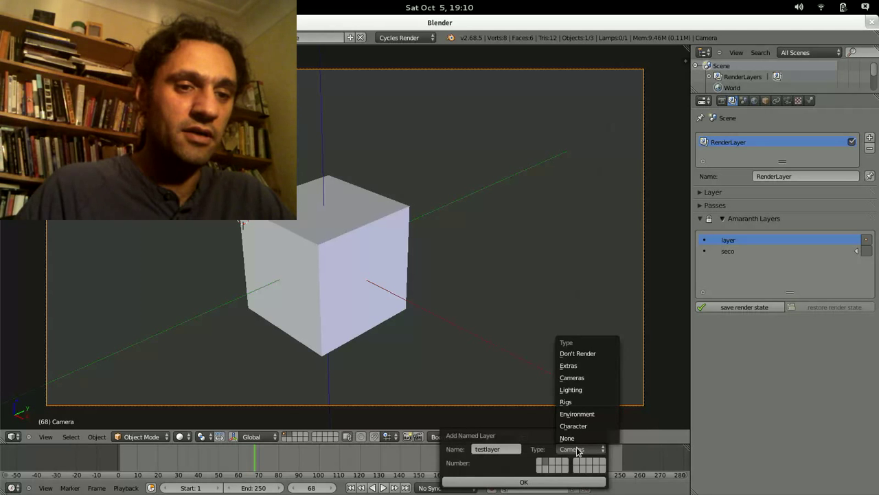
left_click(570, 453)
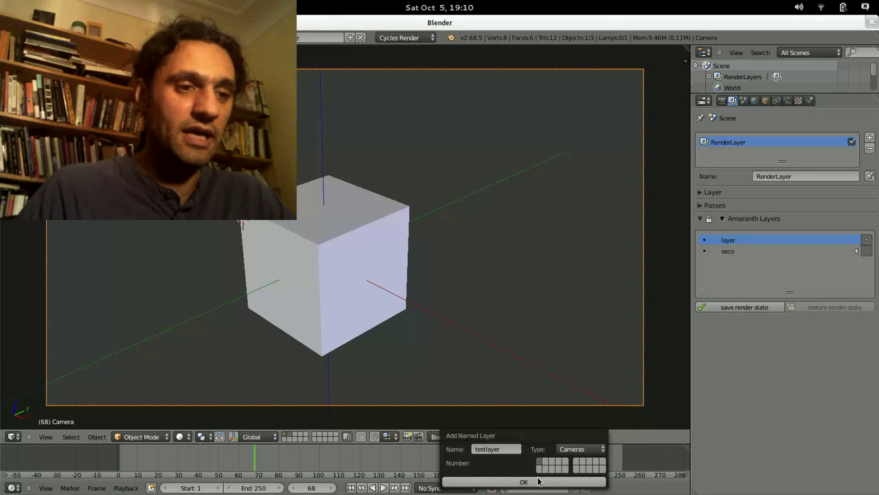
left_click(538, 481)
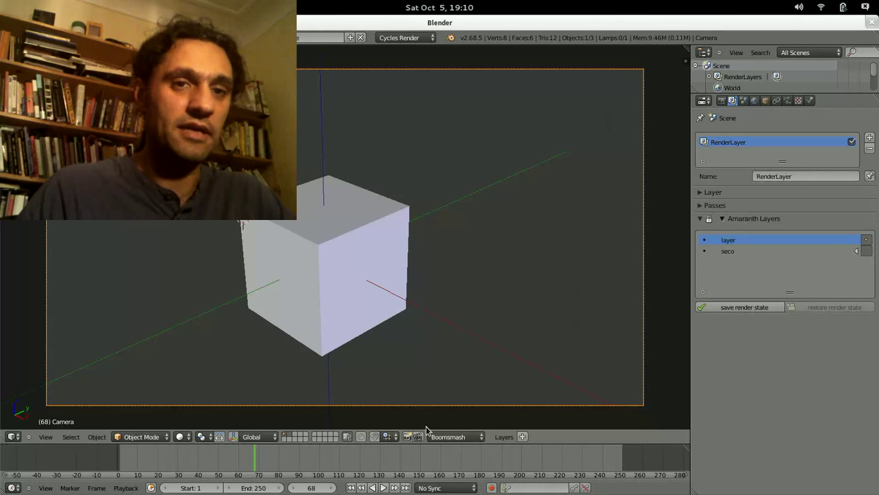
Expand the named layers into editable rows and enlarge the properties panel
left_click(502, 437)
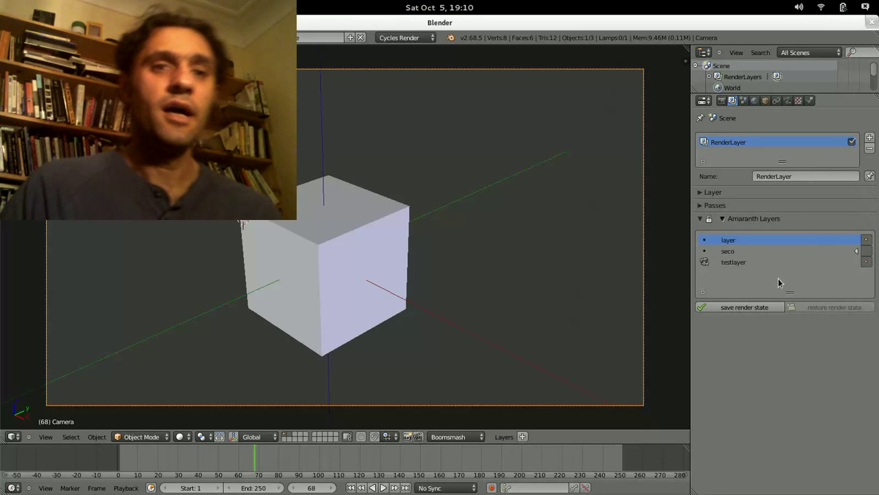
left_click(709, 220)
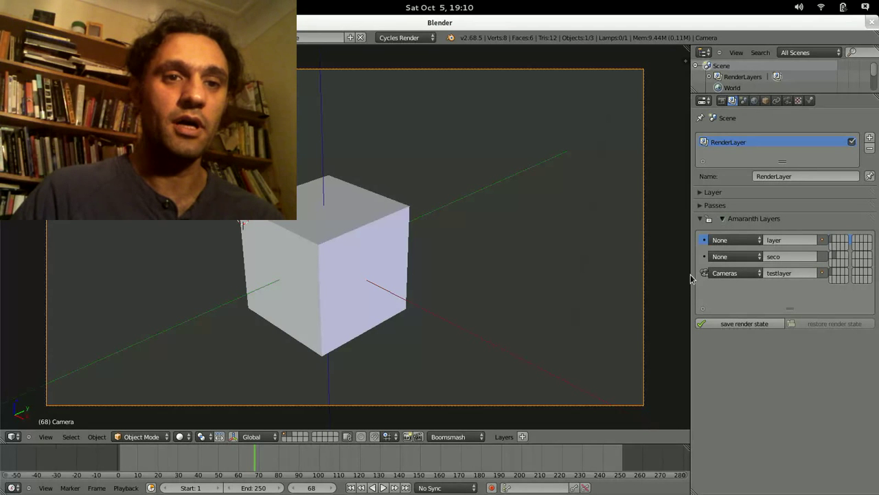
left_click_drag(689, 275, 654, 276)
middle_click_drag(737, 276, 808, 314, "ctrl")
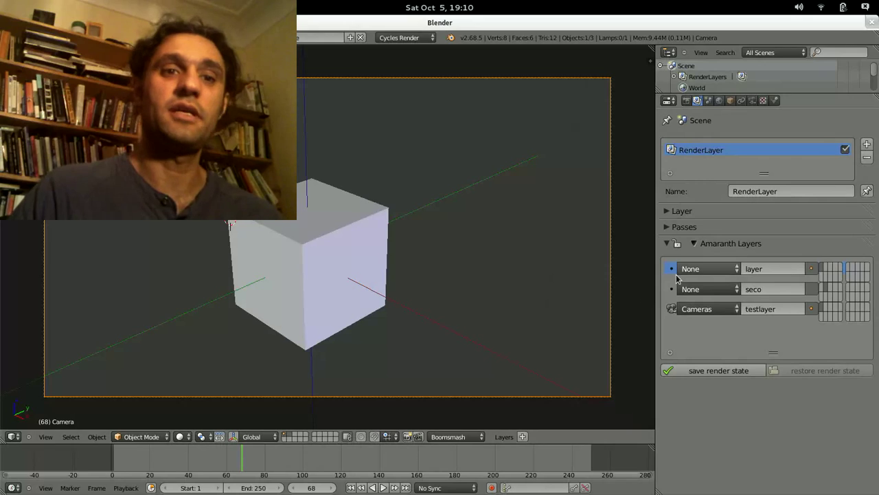
Make the first layer Rigs named pointy, set seco to Character, and reassign pointy's scene layer
left_click(698, 269)
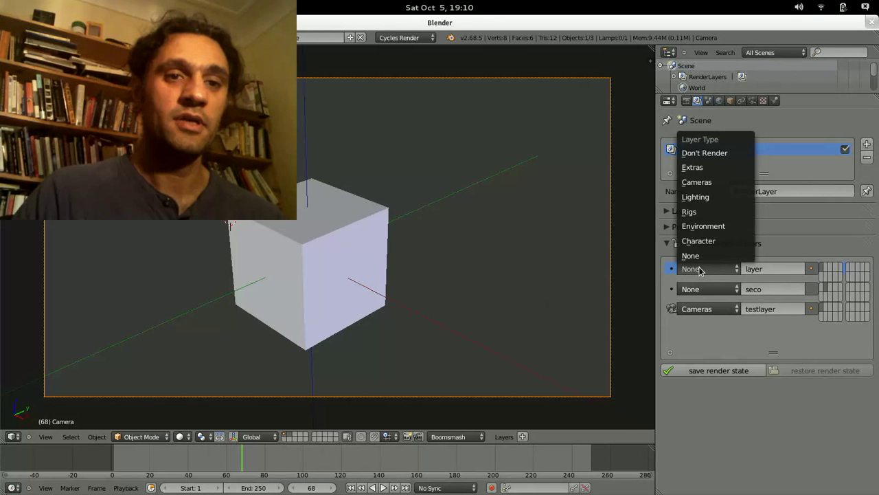
left_click(710, 210)
left_click(786, 269)
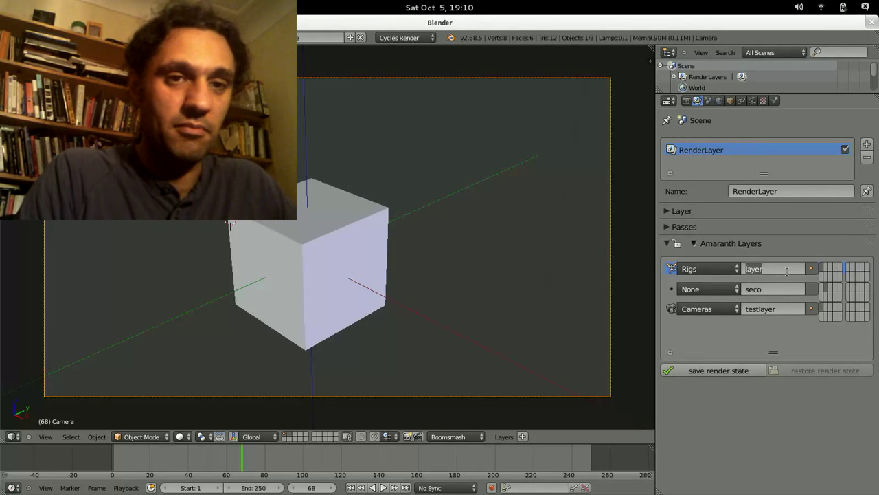
type("po")
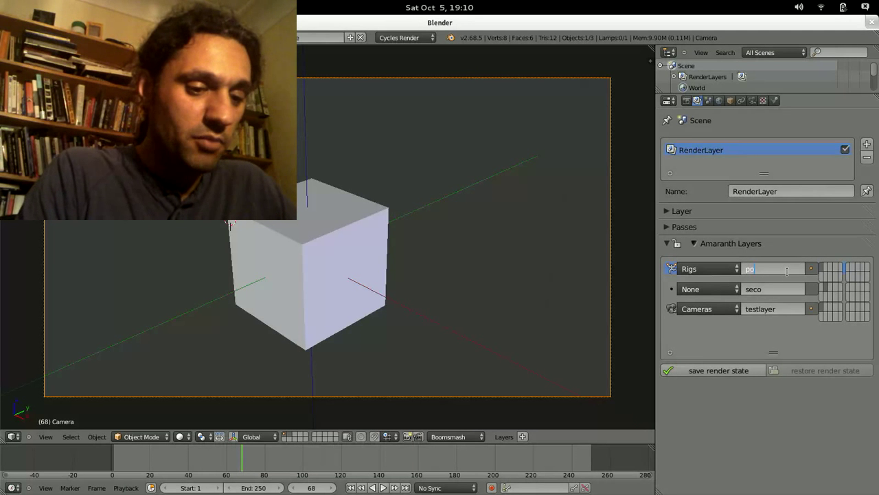
type("inty")
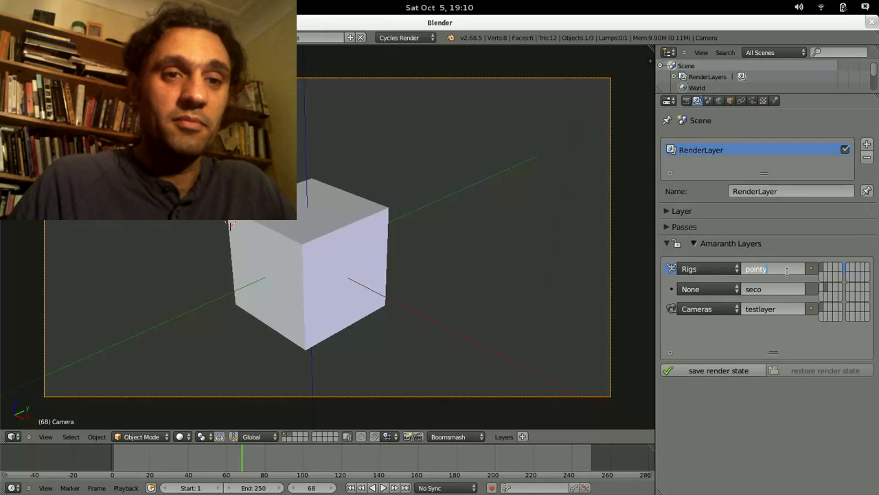
key("Return")
left_click(697, 288)
left_click(728, 259)
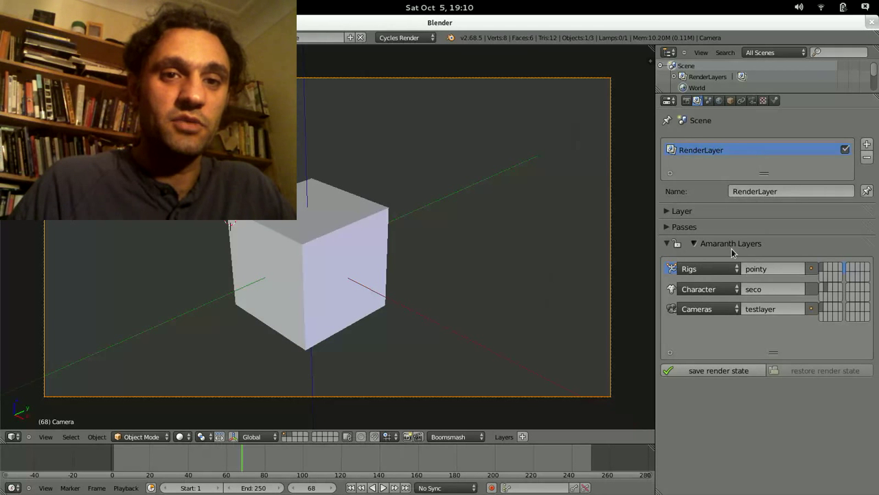
left_click(838, 271)
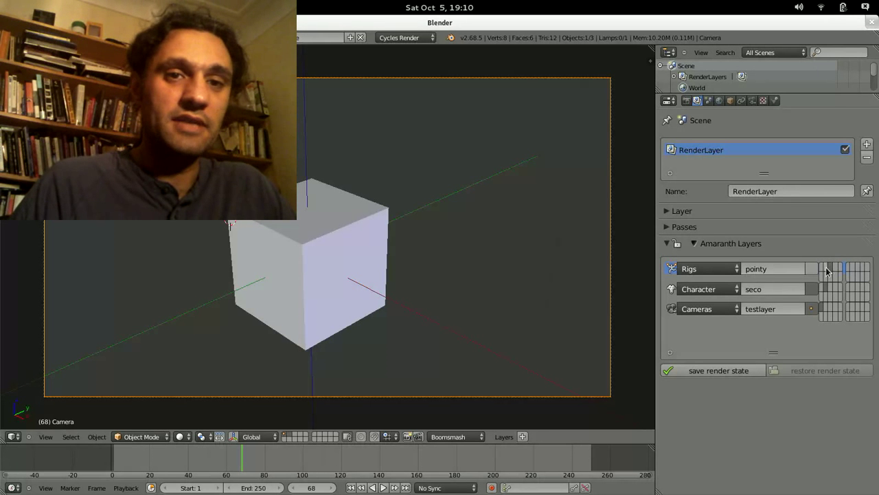
Move the camera onto another scene layer
right_click(380, 303)
right_click(486, 398)
key("m")
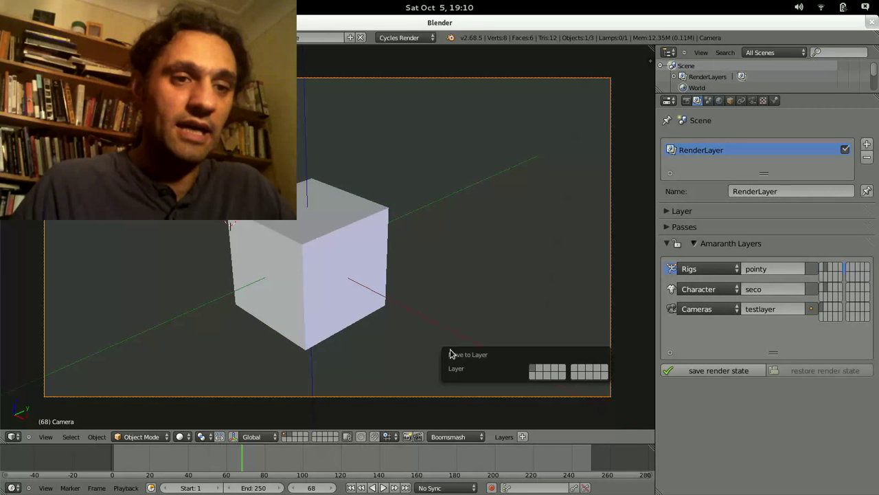
left_click(540, 371)
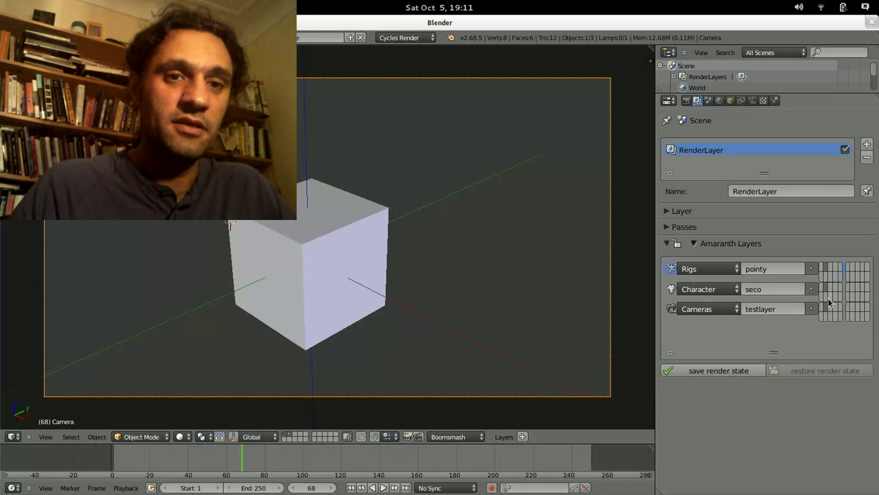
Rename the Character layer to cube and the Rigs layer to empty, showing the compact list
left_click(781, 289)
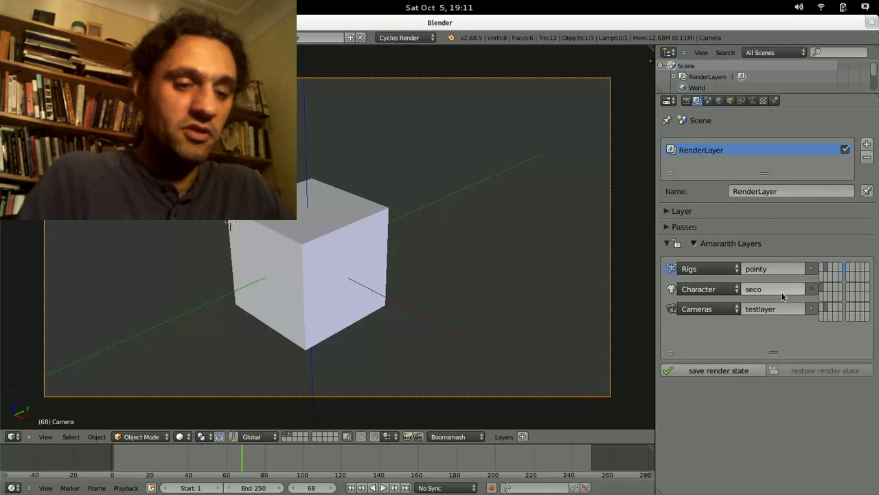
type("second")
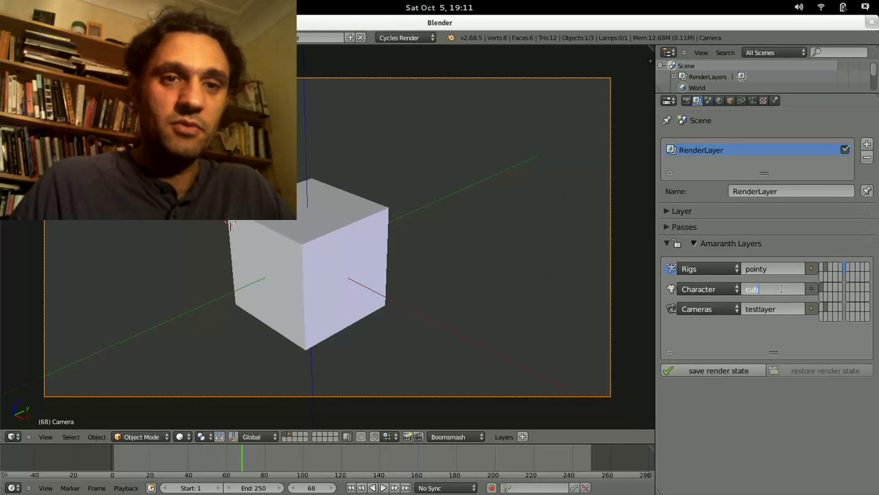
key("Return")
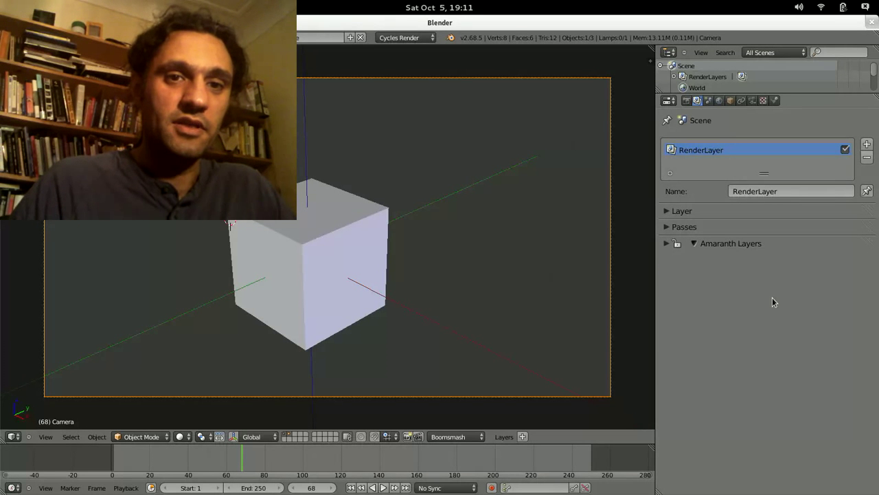
left_click(692, 246)
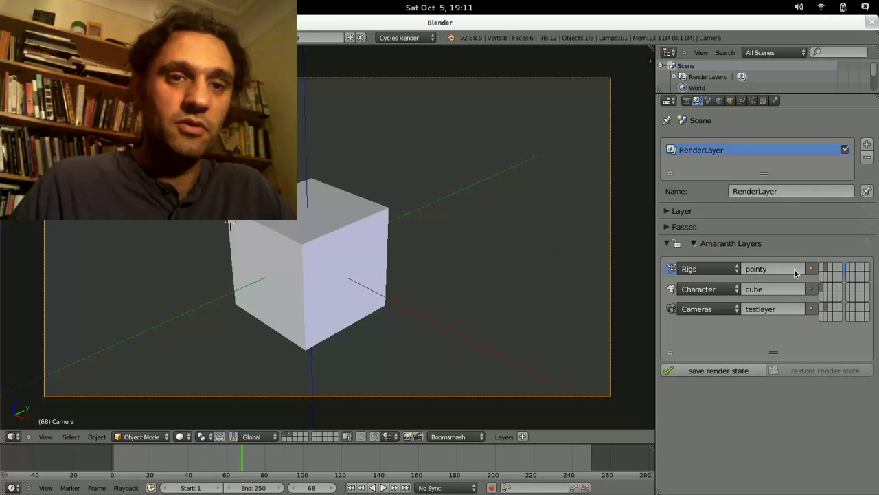
left_click(770, 268)
type("em")
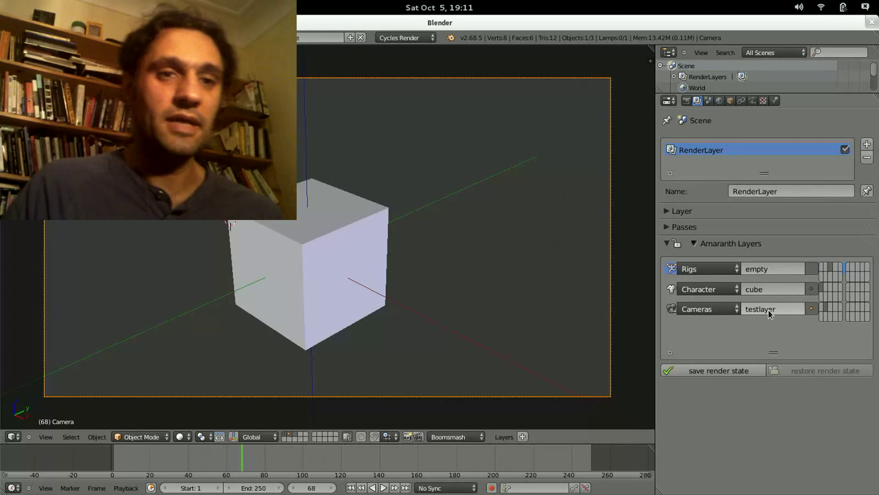
left_click(678, 244)
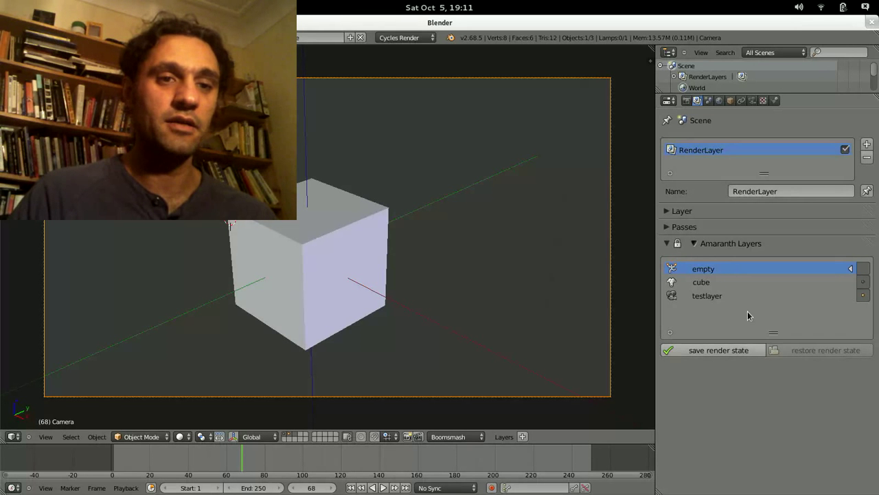
left_click(670, 333)
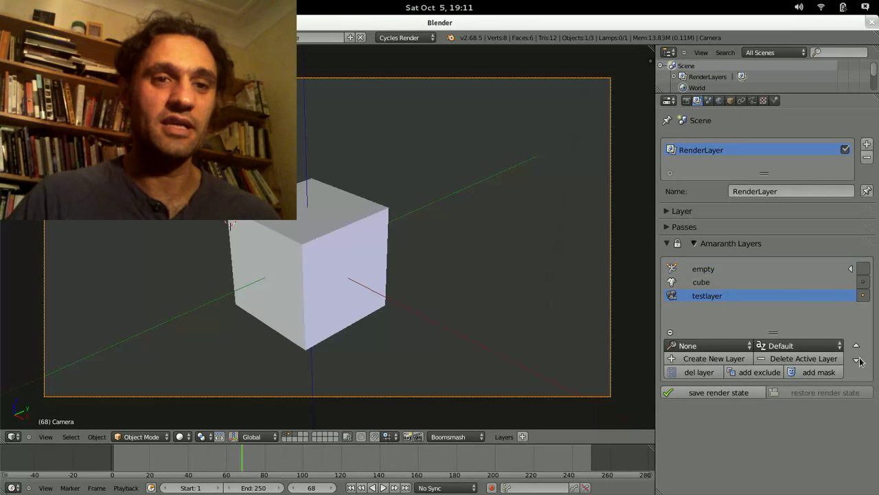
Reorder the list by moving testlayer up and down, ending at the top
left_click(856, 347)
left_click(856, 346)
left_click(856, 358)
left_click(856, 358)
left_click(856, 345)
left_click(856, 345)
left_click(856, 358)
left_click(861, 349)
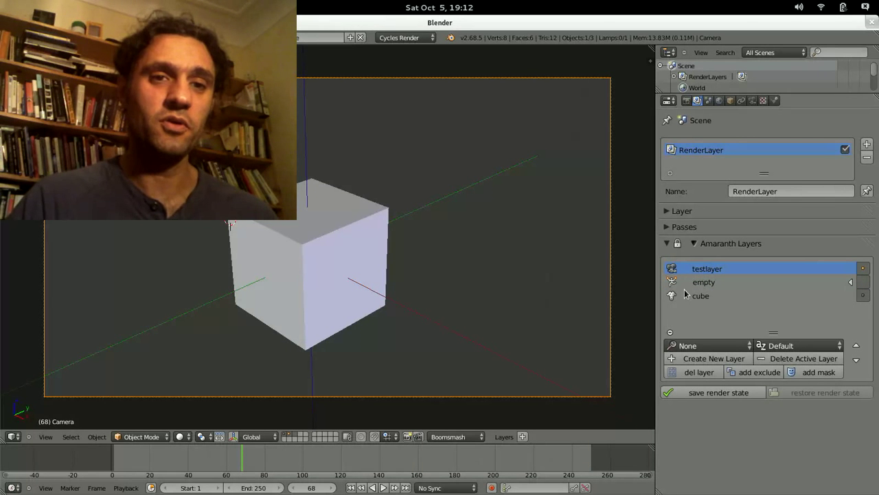
Sort the layer list by Name, then Type, then Layer, keeping the compact view
left_click(787, 347)
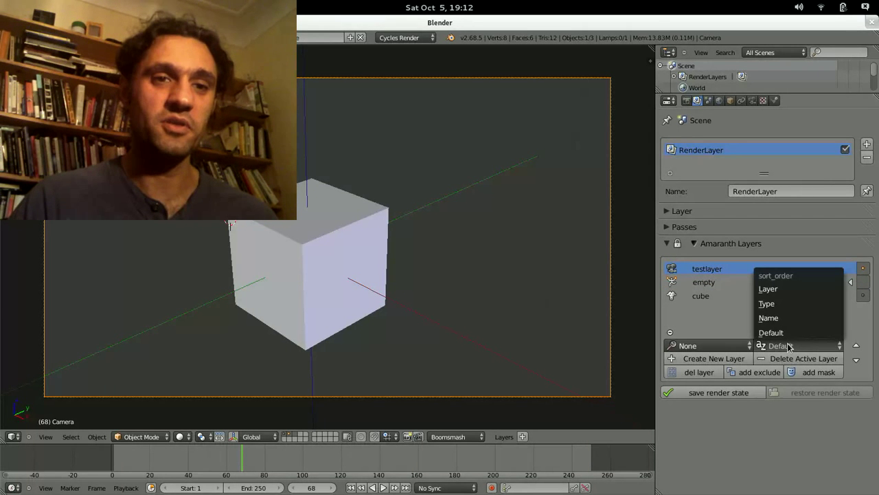
left_click(794, 318)
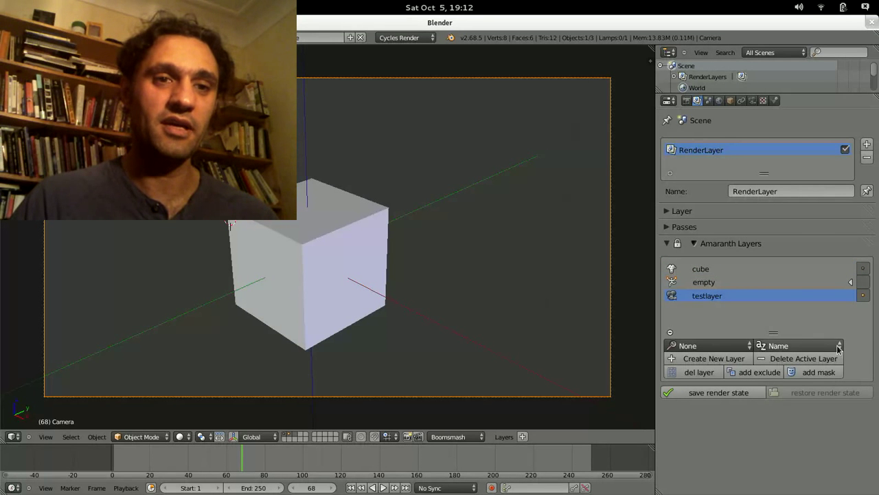
left_click(817, 345)
left_click(804, 303)
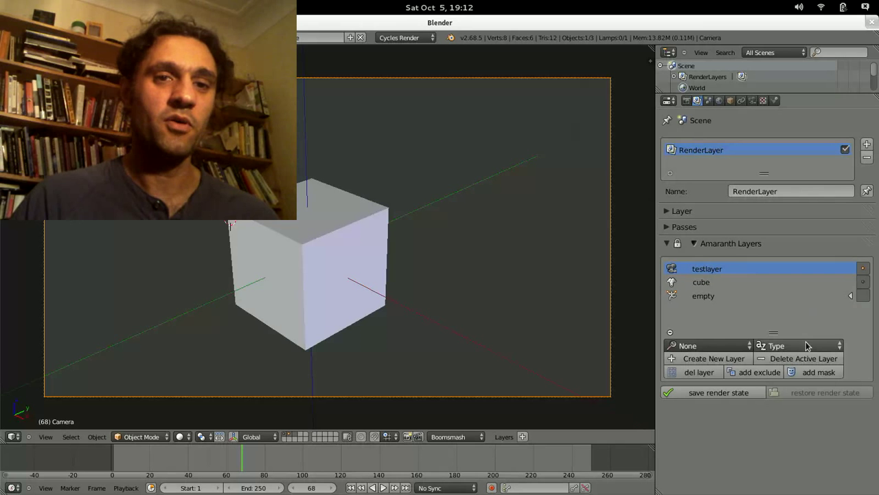
left_click(808, 346)
left_click(800, 291)
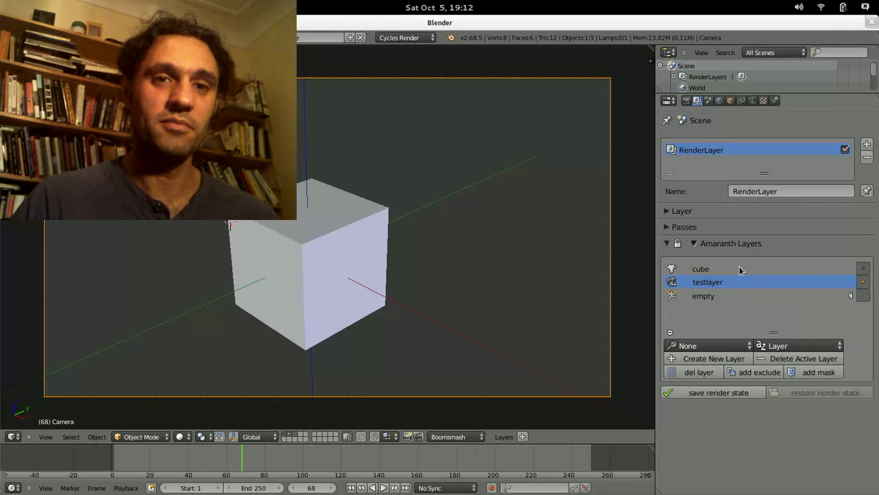
left_click(677, 244)
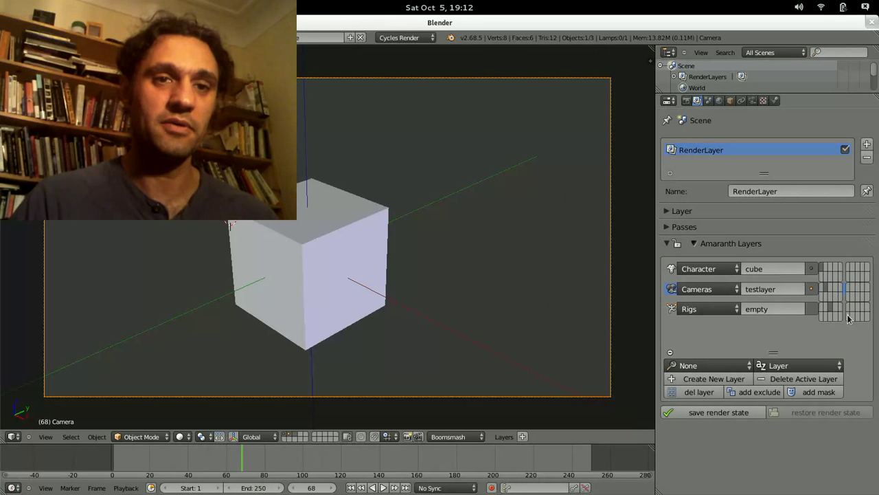
left_click(677, 244)
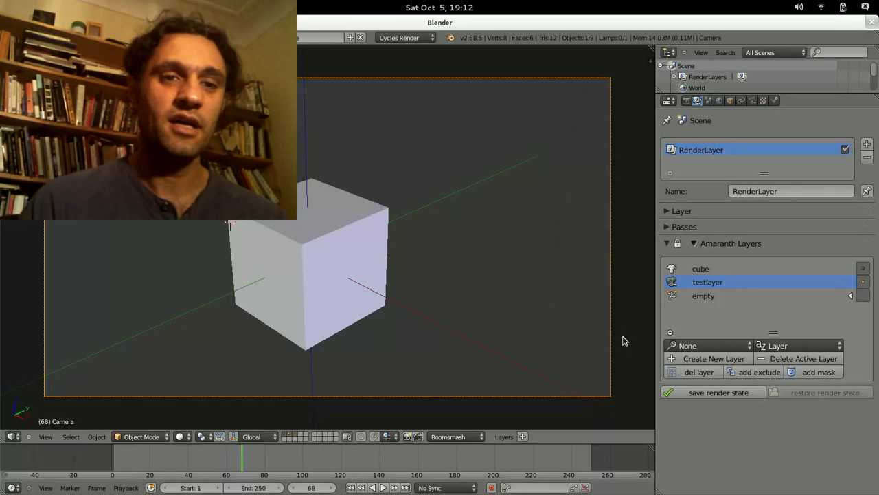
Create a new Default layer and make it a Lighting layer named lights
left_click(699, 358)
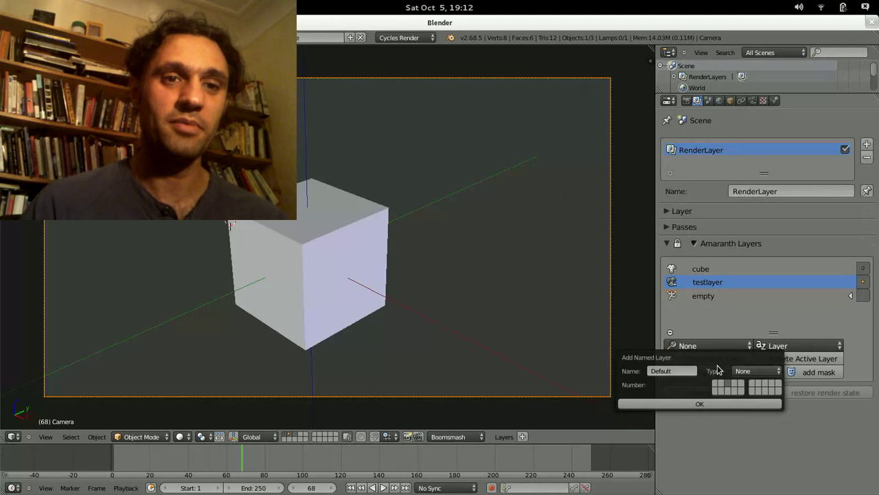
left_click(686, 404)
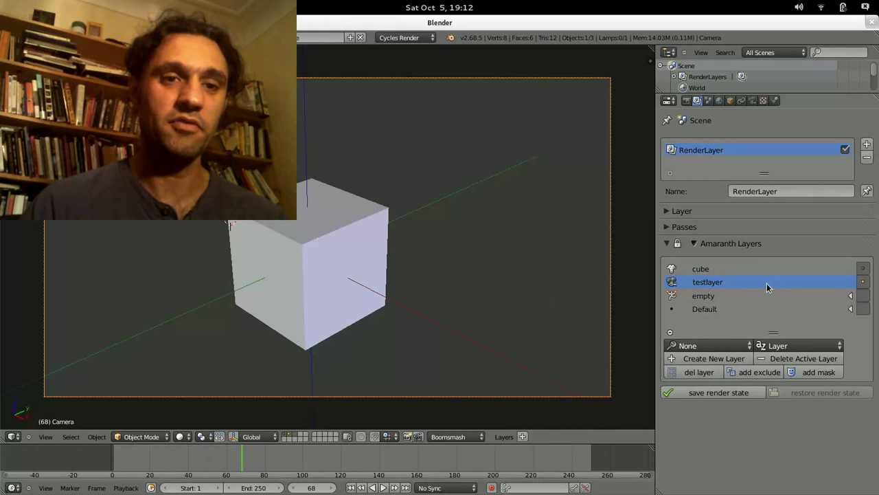
left_click(677, 242)
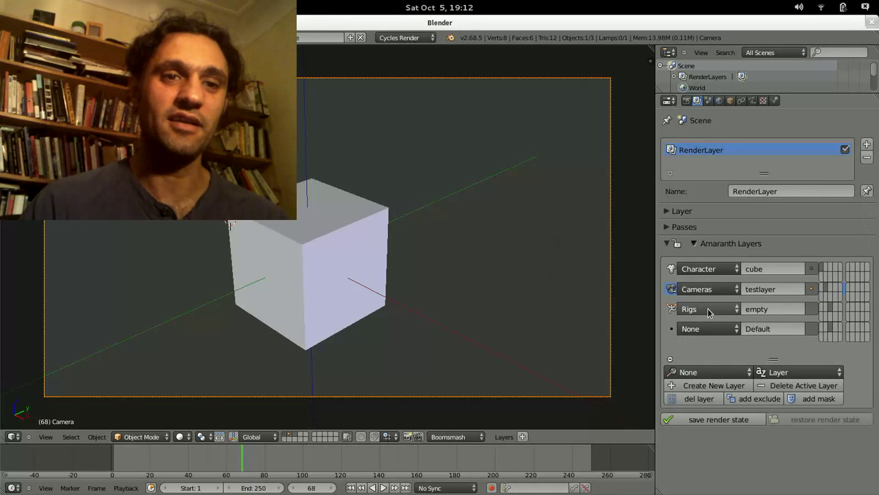
left_click(710, 329)
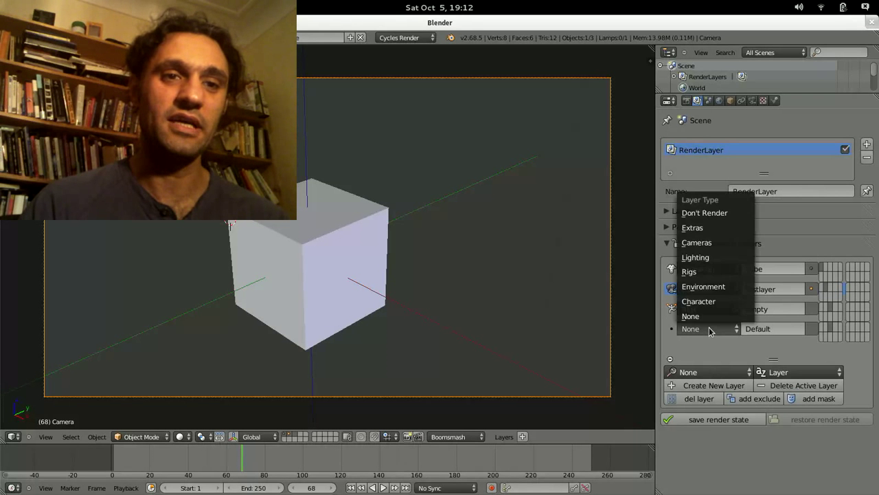
left_click(701, 257)
left_click(764, 330)
type("lights")
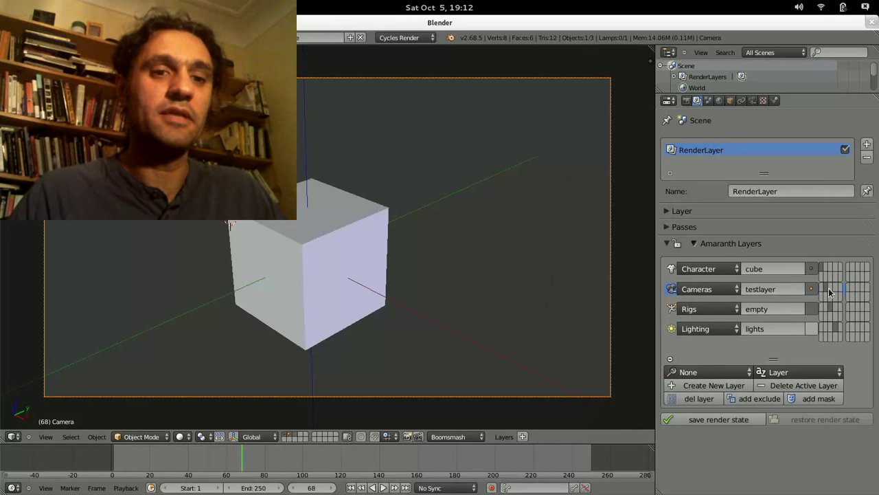
Expand the Layer panel and inspect its scene, layer, exclude and mask grids
left_click(666, 212)
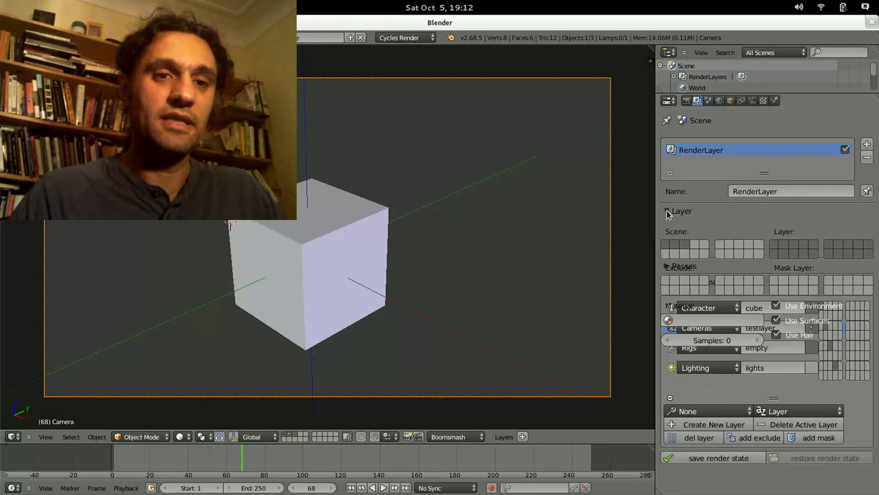
scroll(729, 239, "down", 2)
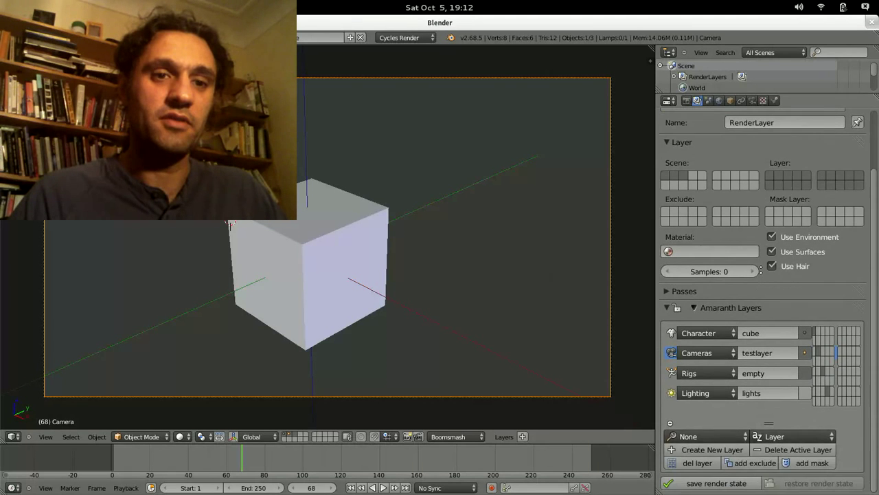
scroll(757, 264, "down", 1)
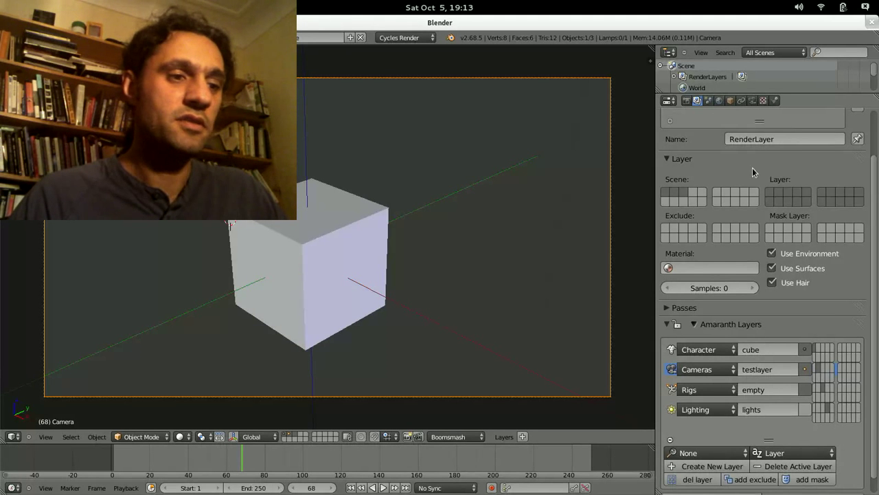
scroll(752, 168, "up", 2)
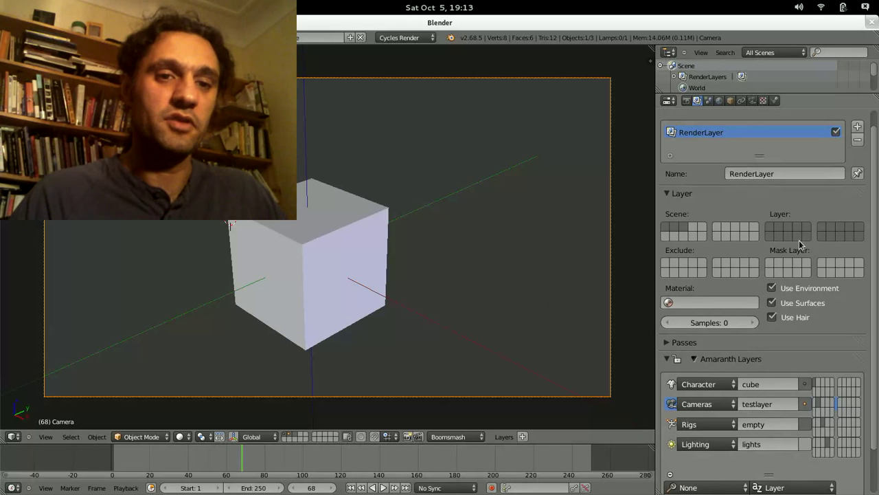
scroll(732, 268, "down", 3)
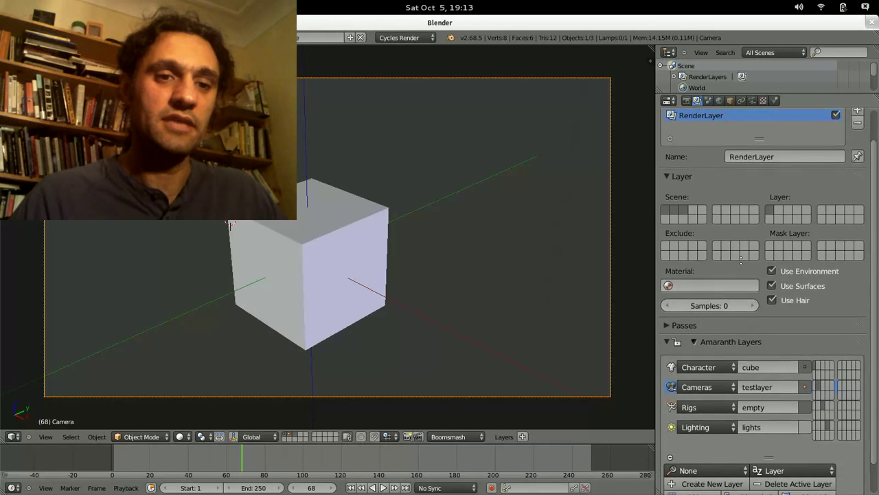
scroll(728, 280, "down", 1)
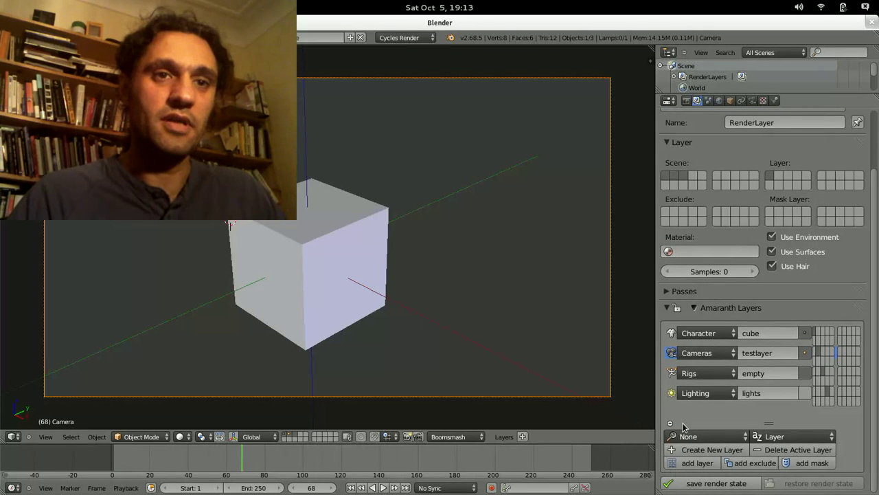
scroll(710, 273, "up", 4)
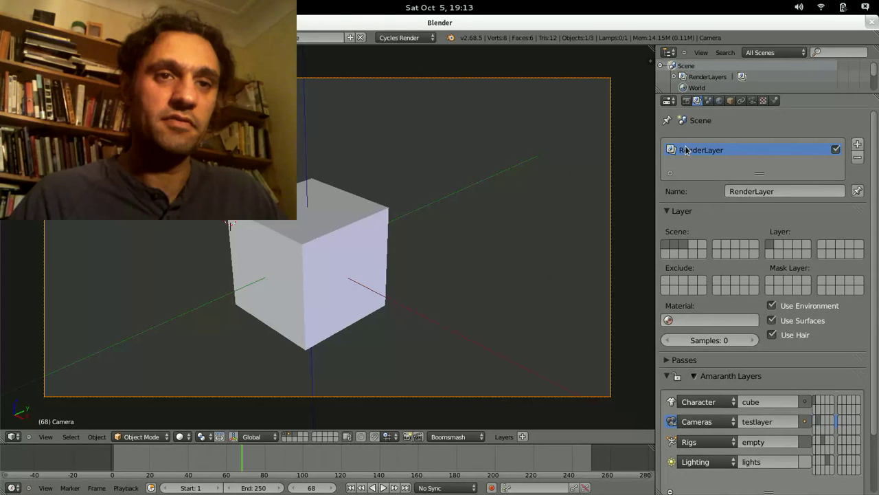
scroll(687, 179, "down", 4)
scroll(684, 206, "up", 3)
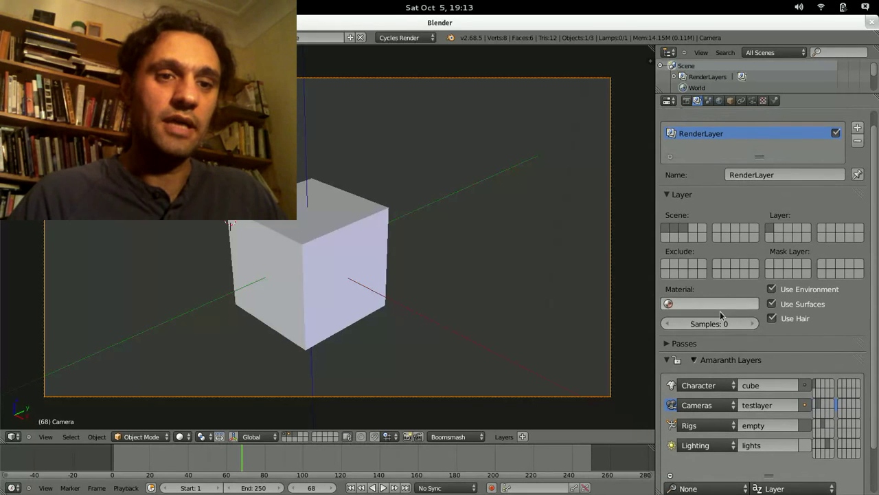
Set the Amaranth Layers filter to Layer, then Exclude, and finally Mask
left_click(670, 196)
left_click(694, 356)
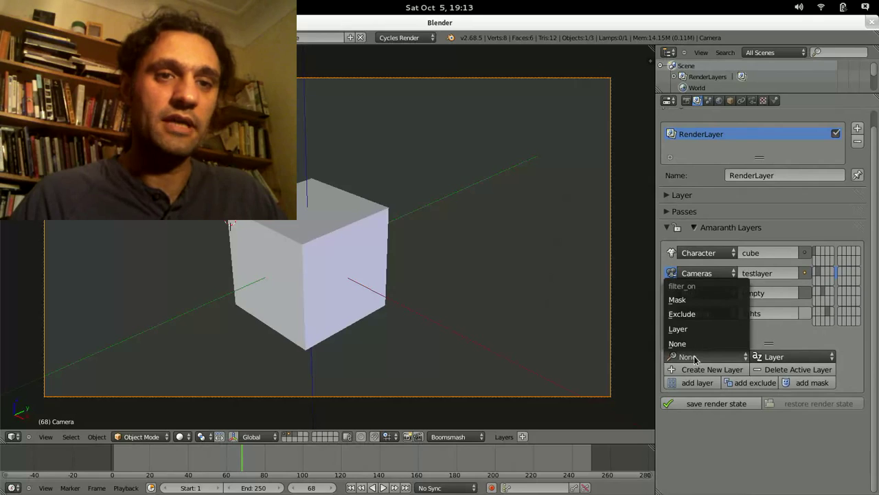
left_click(700, 328)
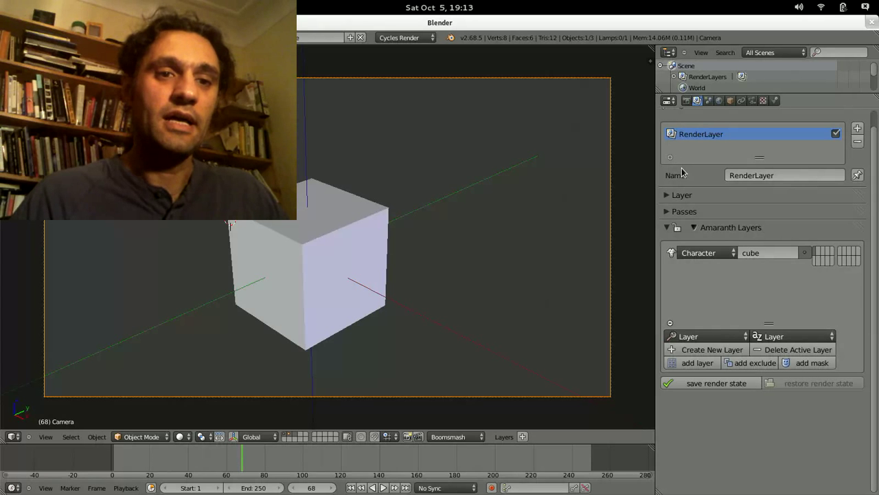
left_click(677, 337)
left_click(696, 298)
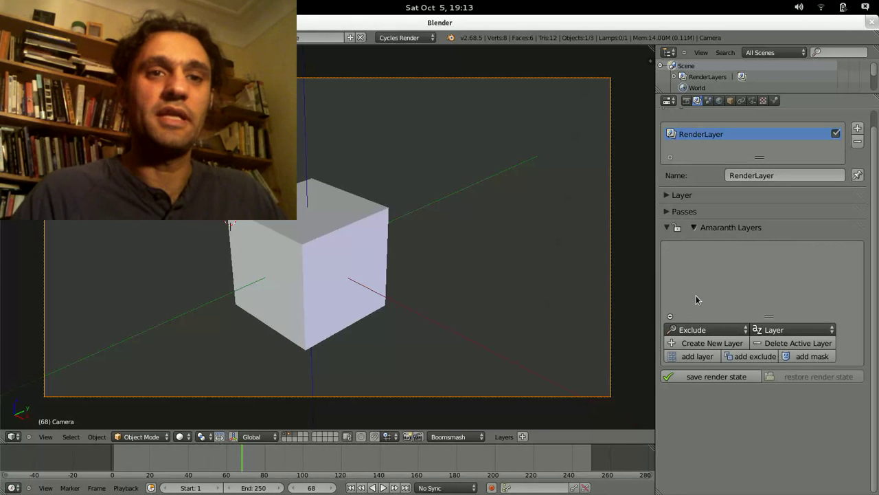
left_click(674, 198)
left_click(673, 195)
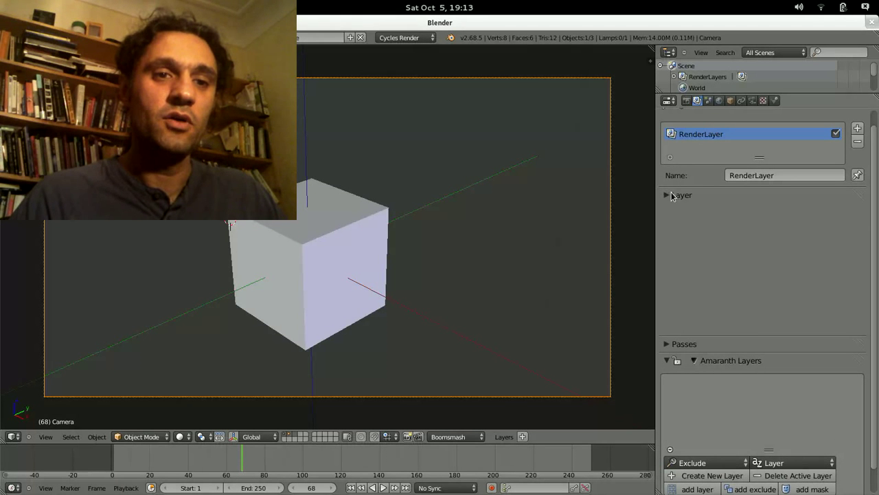
left_click(682, 330)
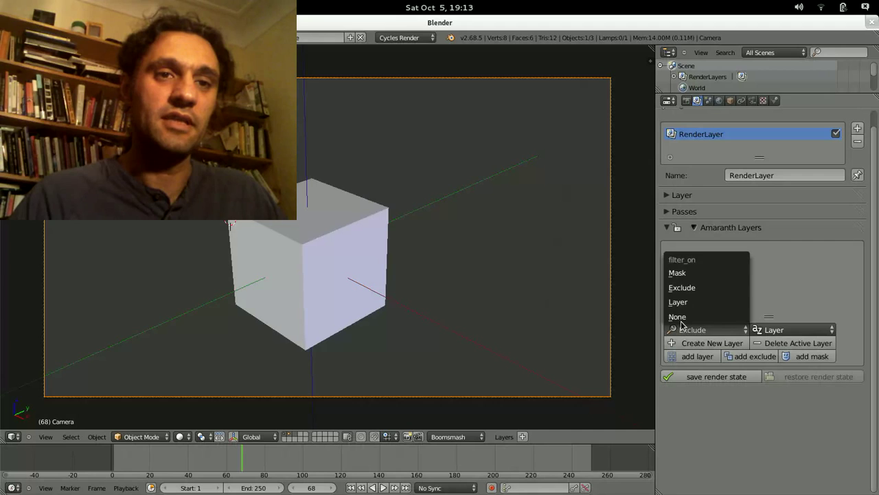
left_click(681, 273)
left_click(666, 194)
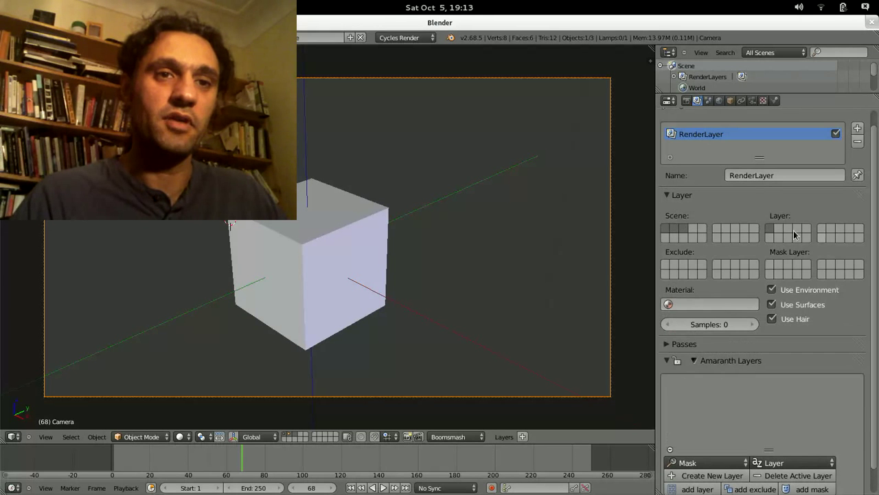
left_click(670, 197)
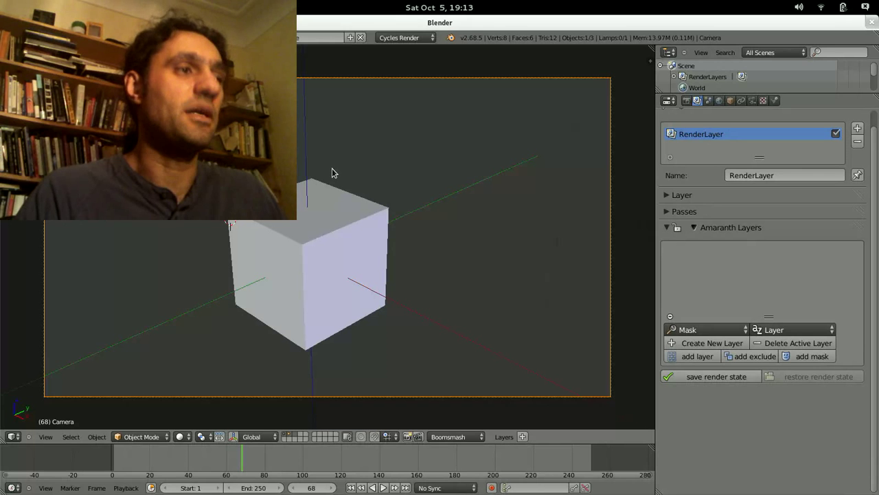
Open the production lighting file a1s01light.blend via File > Open
left_click(38, 37)
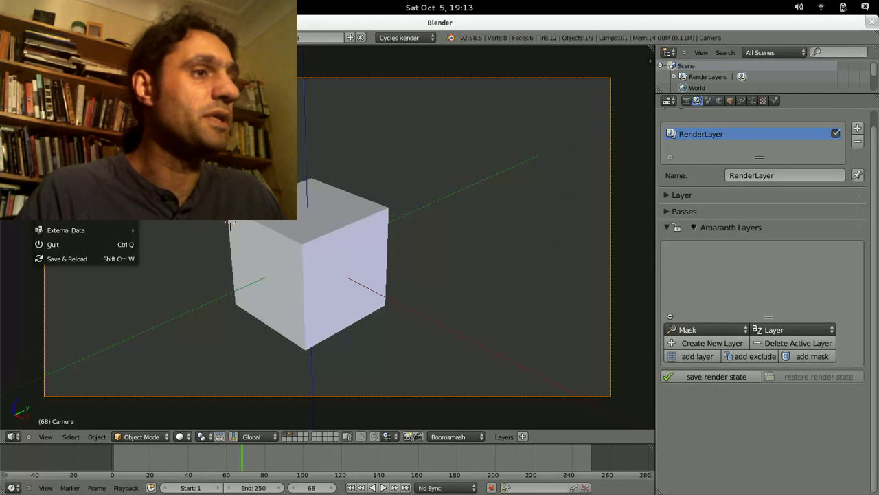
left_click(65, 61)
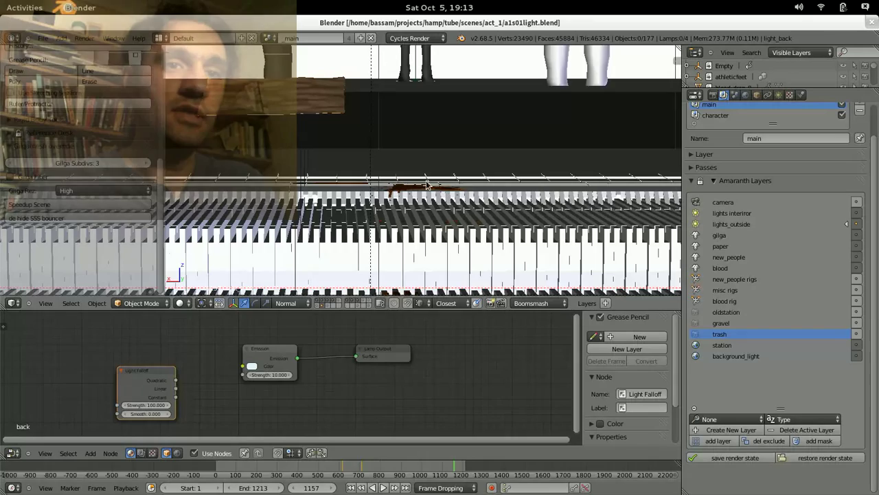
Filter the Amaranth Layers list to regular layers, shorten it, and go to frame 1056
middle_click_drag(494, 163, 474, 199)
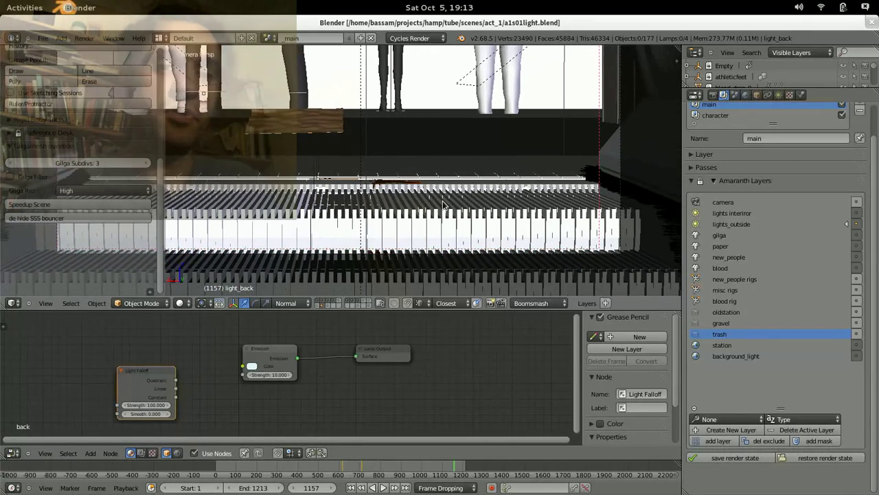
left_click(718, 419)
left_click(719, 396)
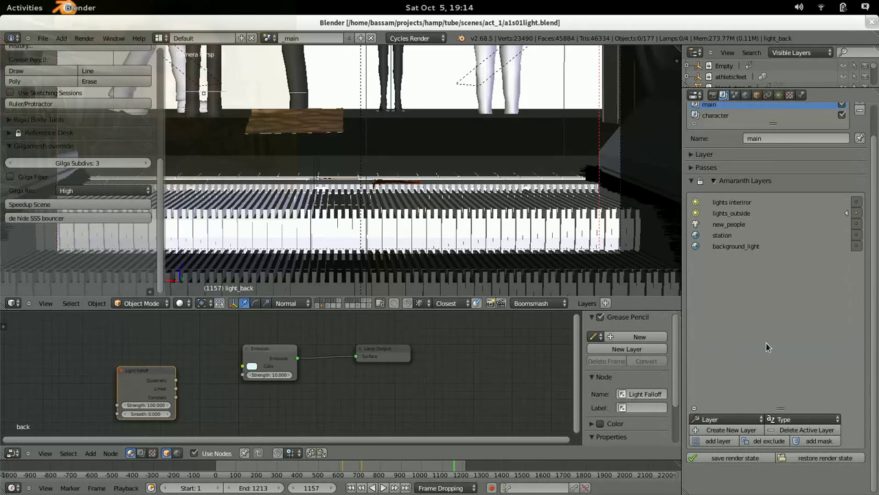
left_click_drag(781, 437, 781, 327)
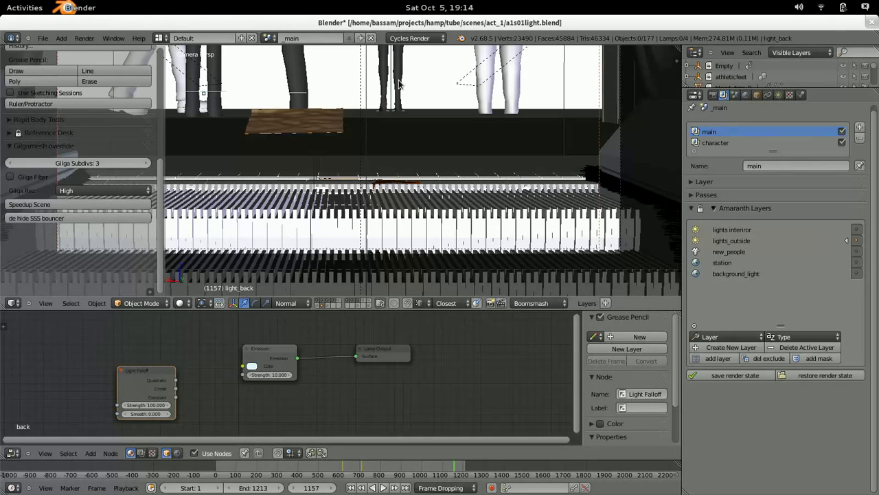
left_click(433, 469)
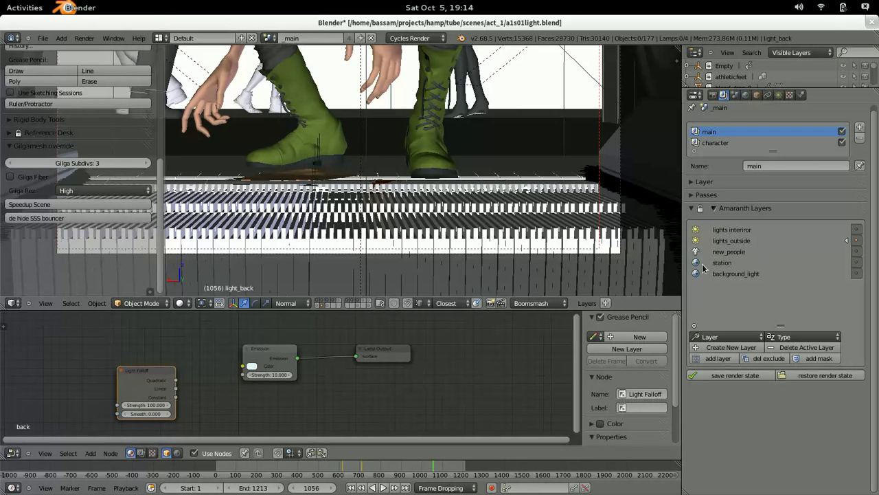
Select the character render layer and briefly expand its layer settings
left_click(704, 143)
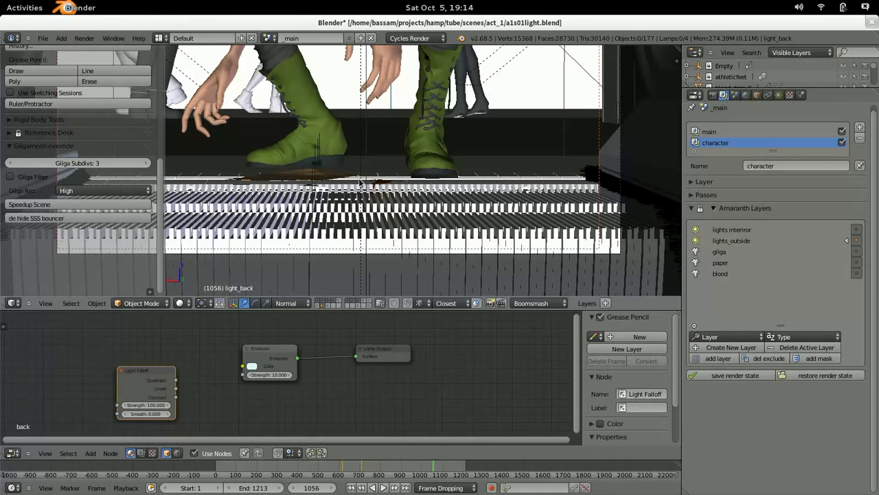
scroll(350, 206, "up", 5)
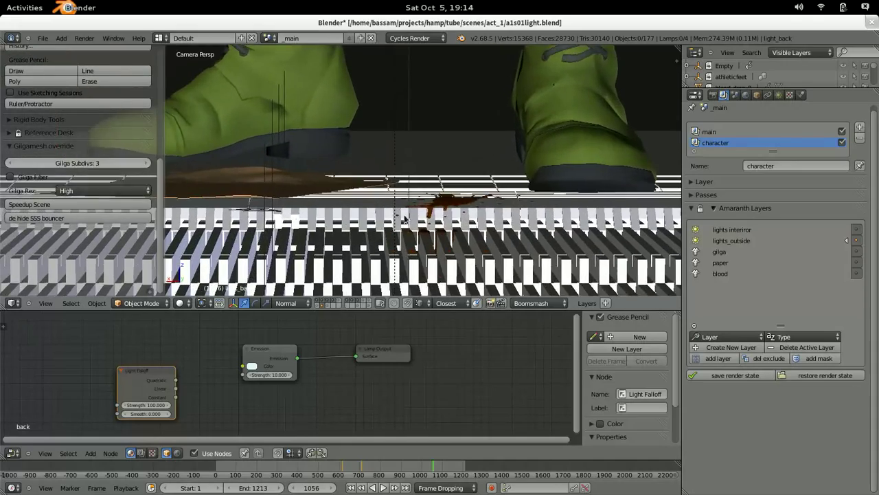
scroll(404, 218, "down", 3)
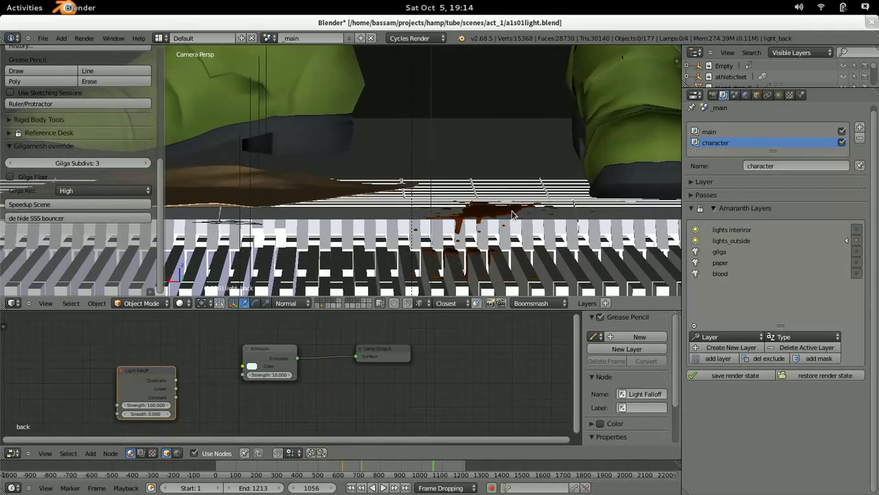
scroll(365, 214, "down", 4)
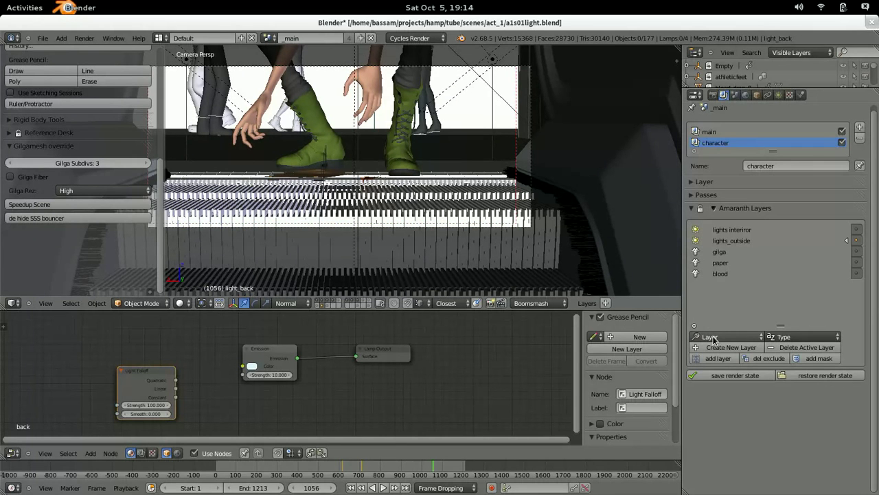
left_click(692, 181)
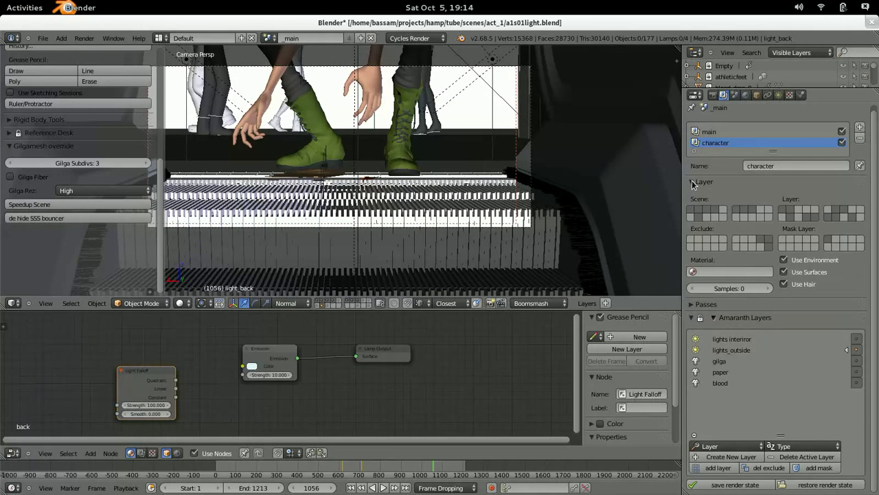
left_click(692, 182)
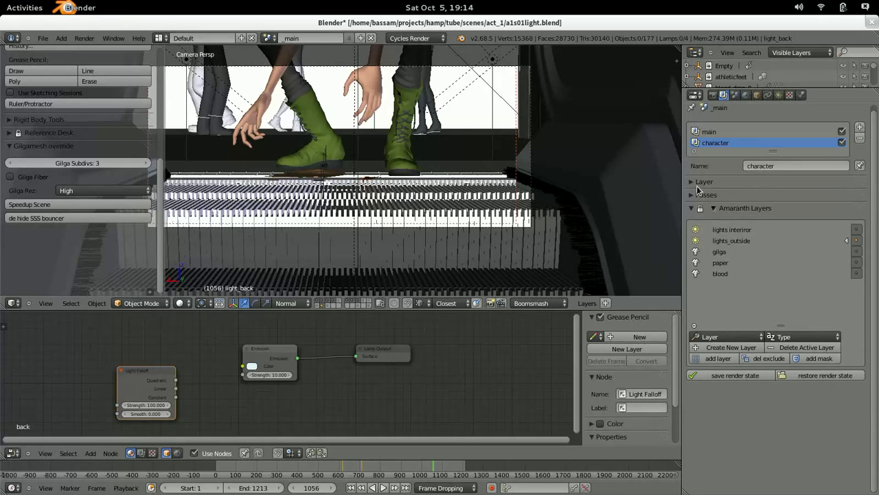
Try the Mask filter, then switch to Exclude and pick the trash and gravel layers
left_click(713, 336)
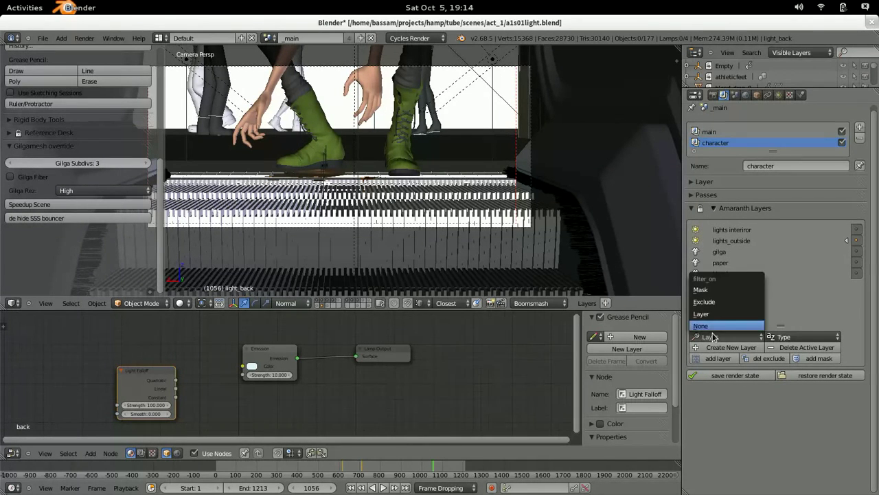
left_click(707, 289)
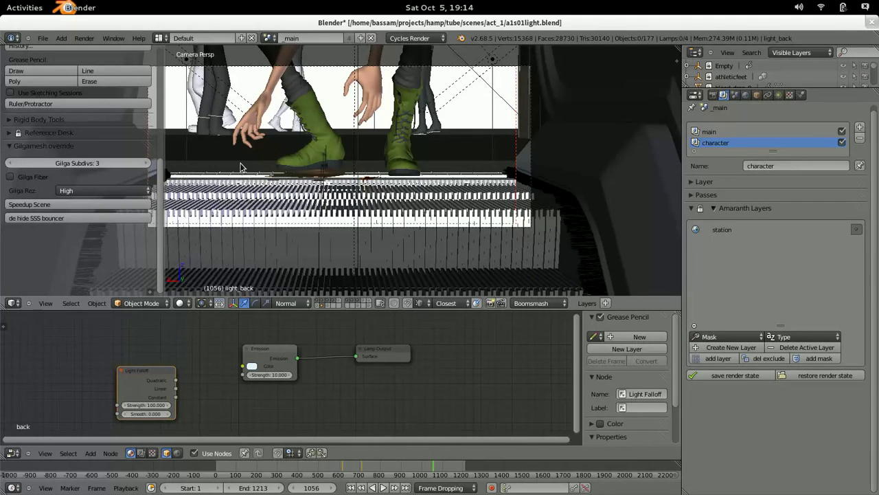
scroll(244, 165, "up", 4)
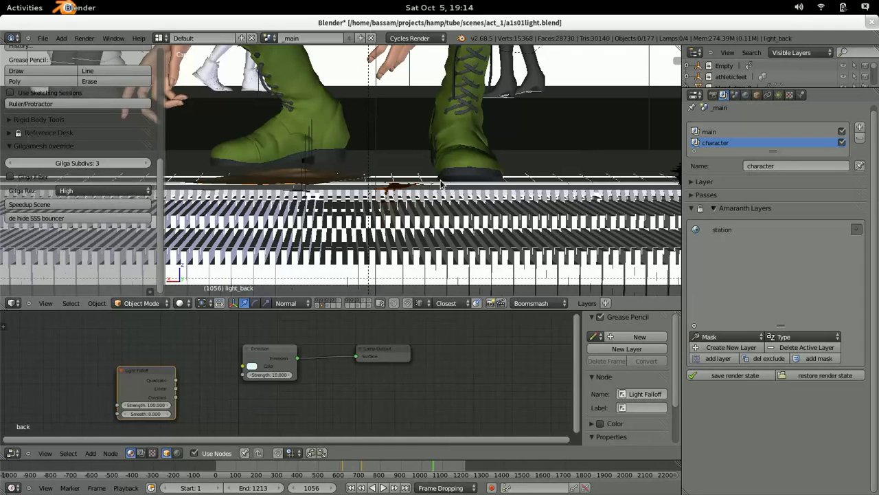
scroll(441, 183, "down", 3)
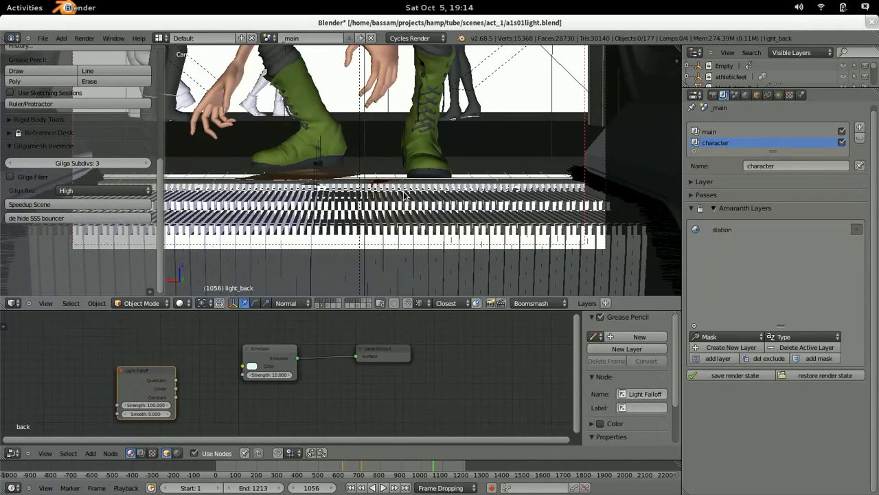
left_click(715, 336)
left_click(707, 301)
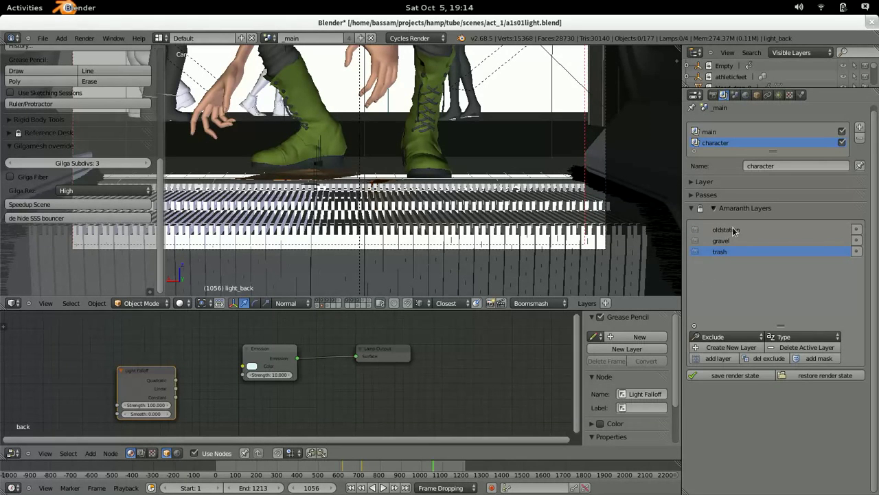
left_click(717, 252)
left_click(730, 240)
left_click(696, 338)
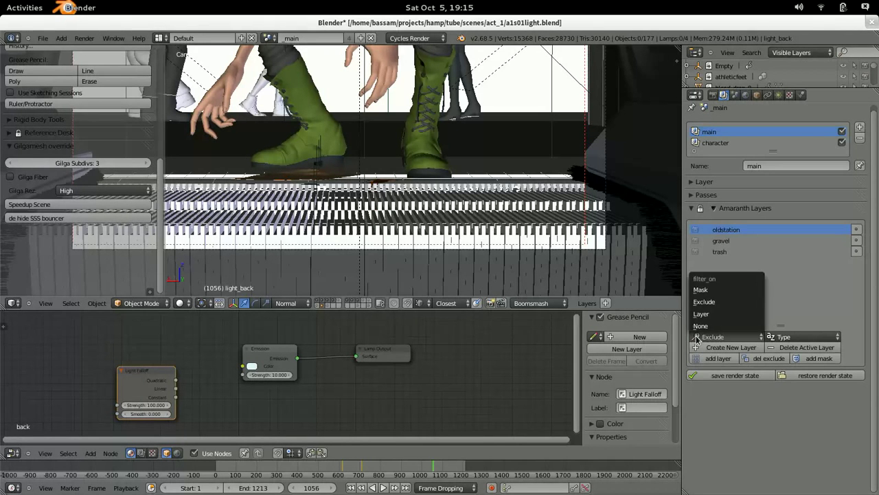
left_click(731, 307)
left_click(703, 253)
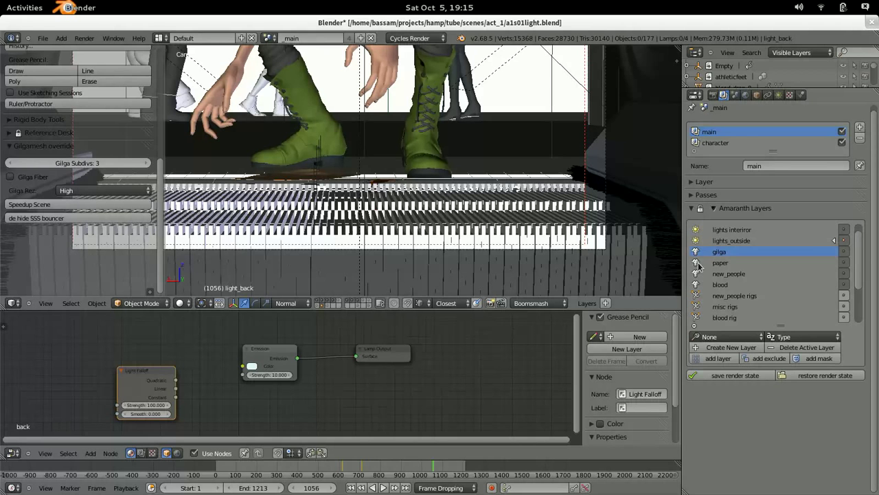
left_click(766, 360)
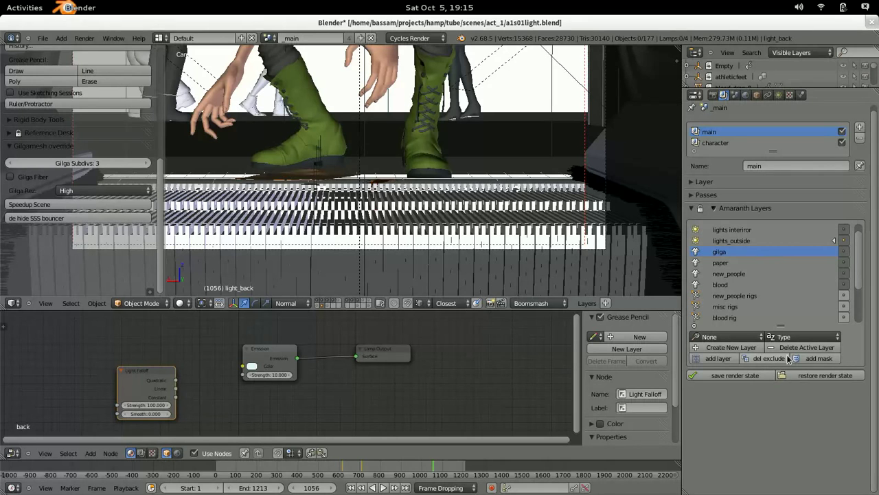
left_click(714, 336)
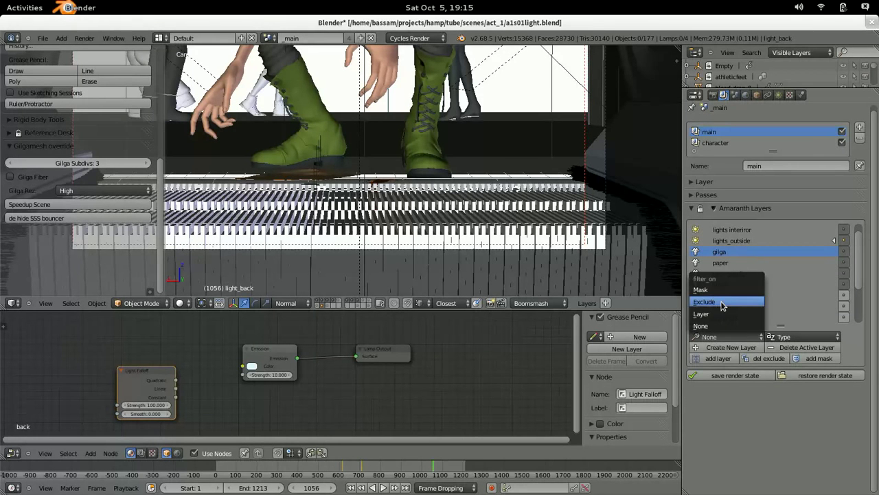
left_click(721, 302)
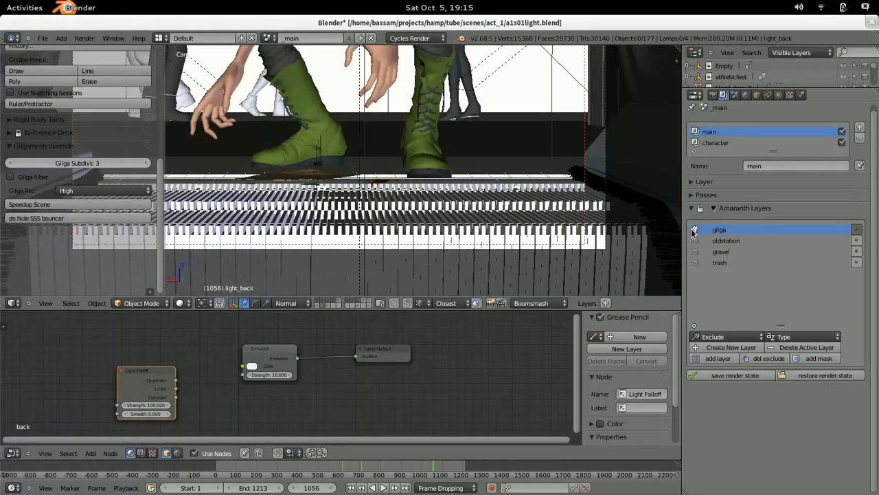
left_click(767, 360)
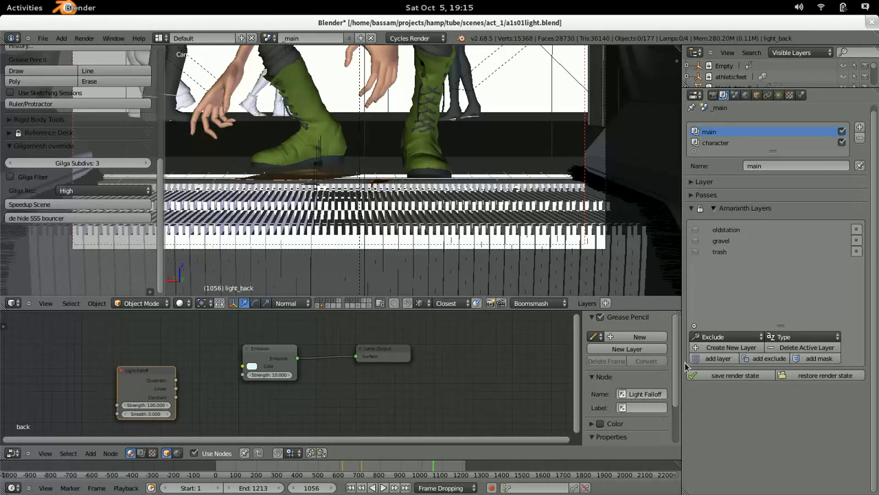
left_click(707, 143)
left_click(710, 133)
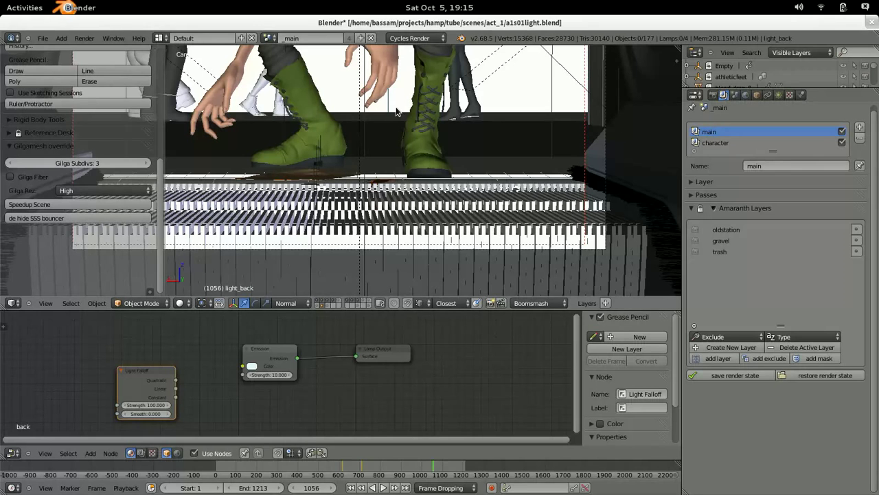
Select the lamp_interior_fill lamp near the dome and open its named Change Layer list
middle_click_drag(451, 120, 374, 147)
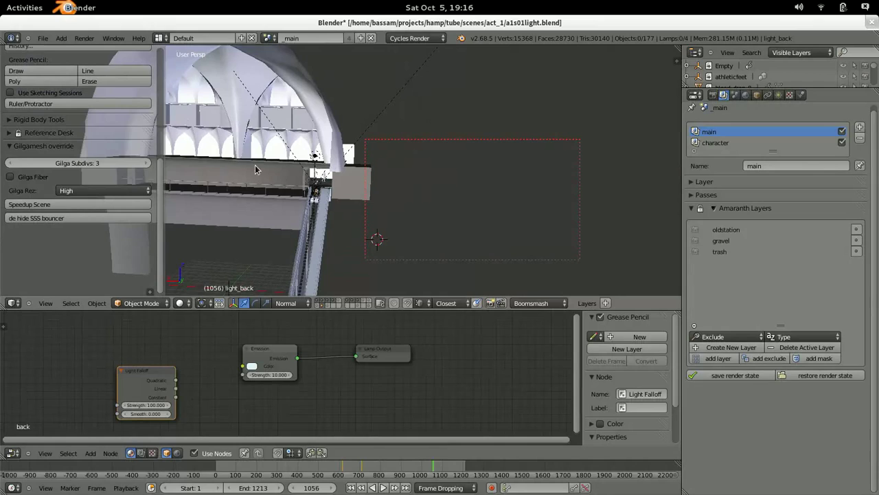
middle_click_drag(256, 168, 306, 178)
right_click(338, 172)
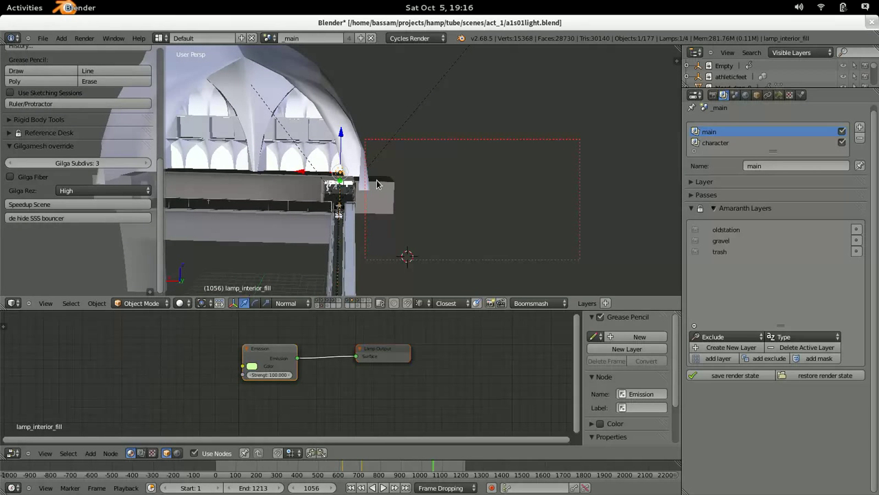
key("m")
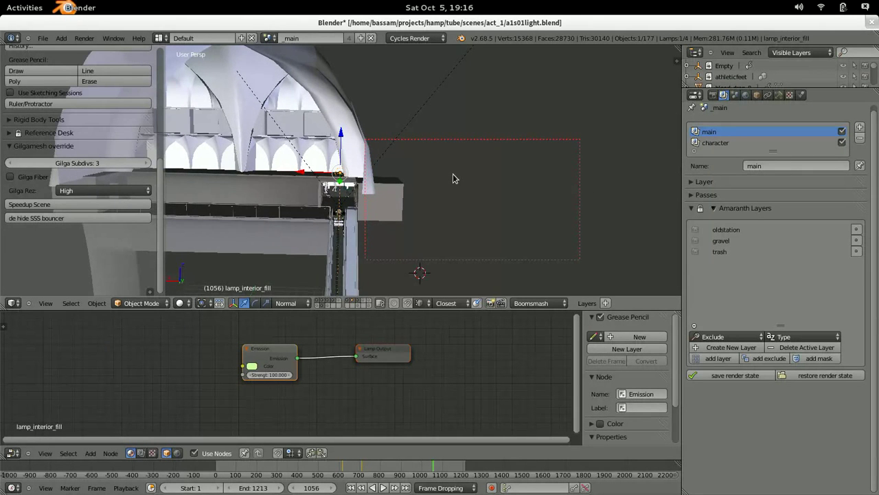
key("shift+m")
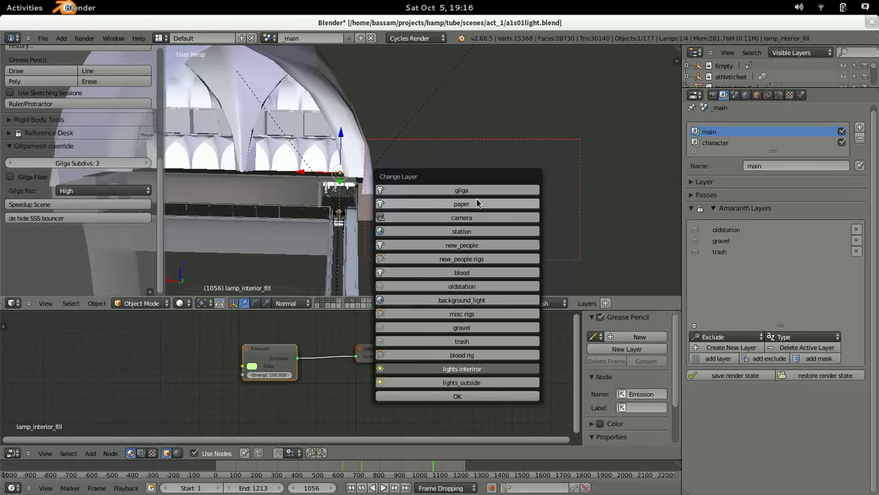
Toggle on the paper and camera layers for lamp_interior_fill and confirm
left_click_drag(472, 205, 454, 219)
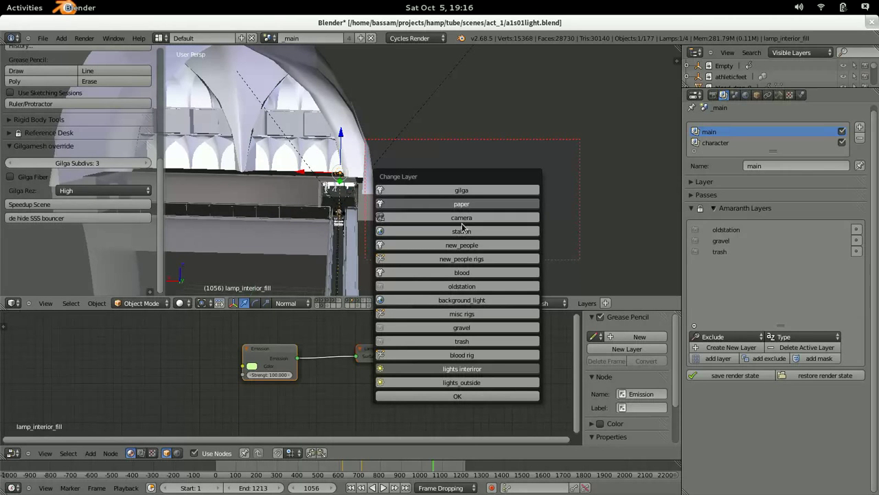
left_click(443, 397)
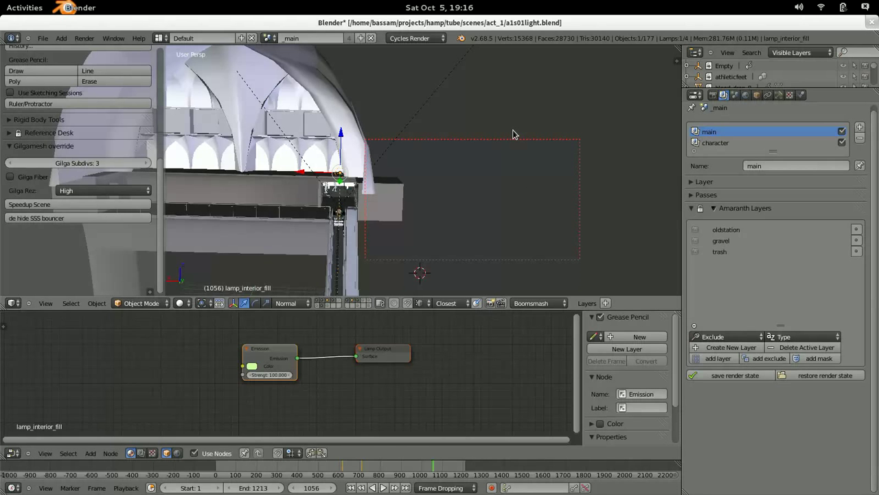
Expand the render layer settings and show oldstation, gravel and trash set to Don't Render
left_click(692, 182)
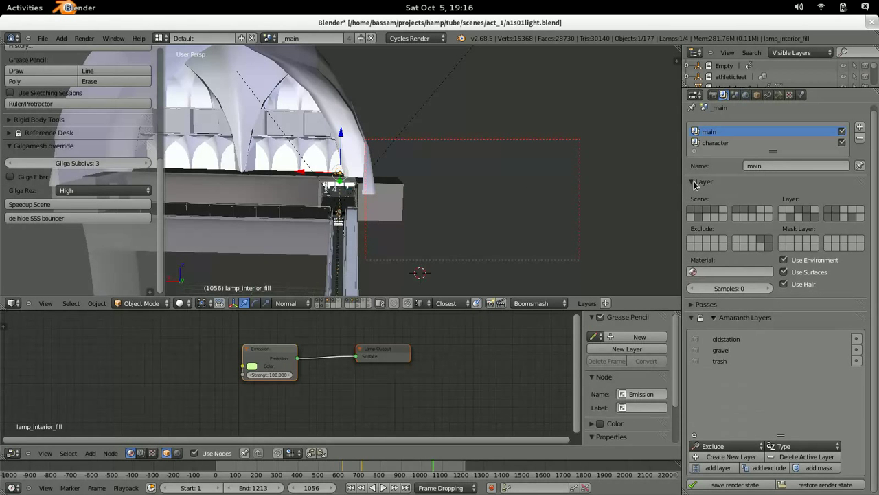
left_click(693, 182)
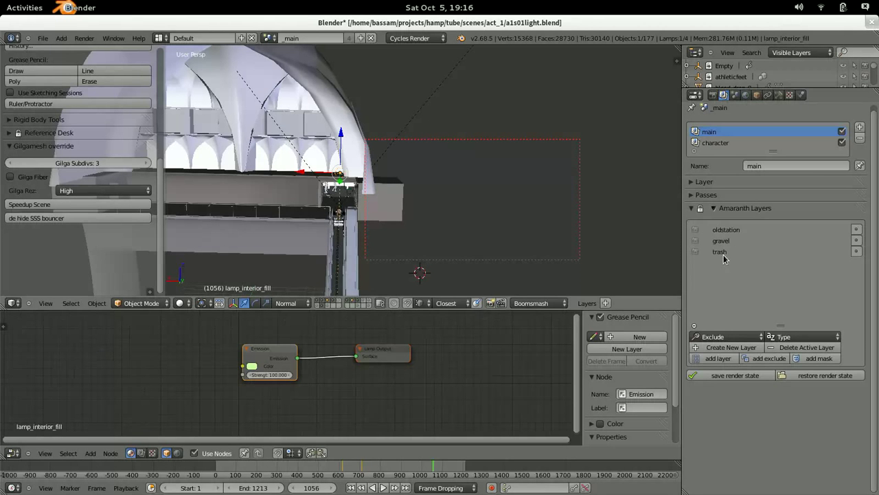
left_click(690, 181)
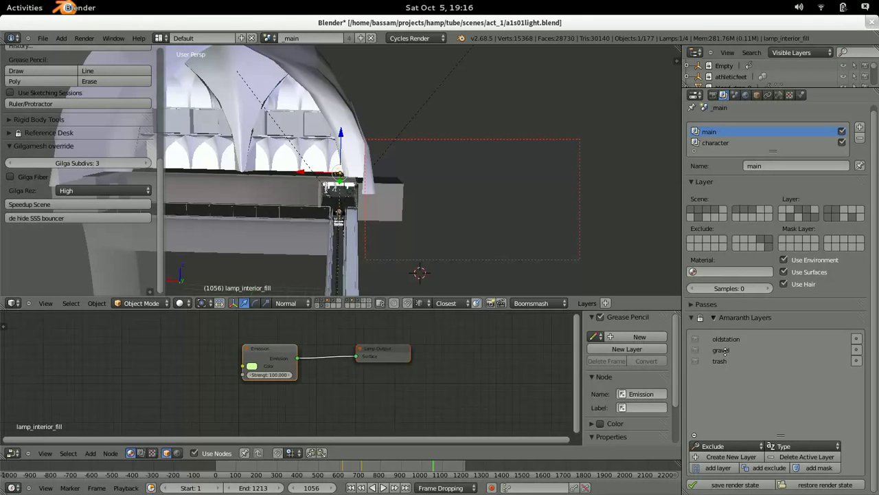
left_click(702, 317)
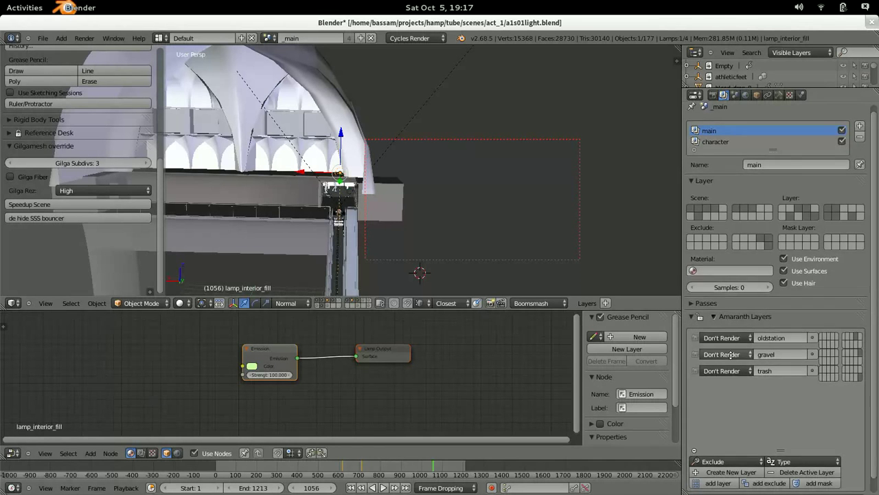
Shrink the Amaranth Layers list and open the scene list showing _main, halo and volume
scroll(704, 297, "down", 1)
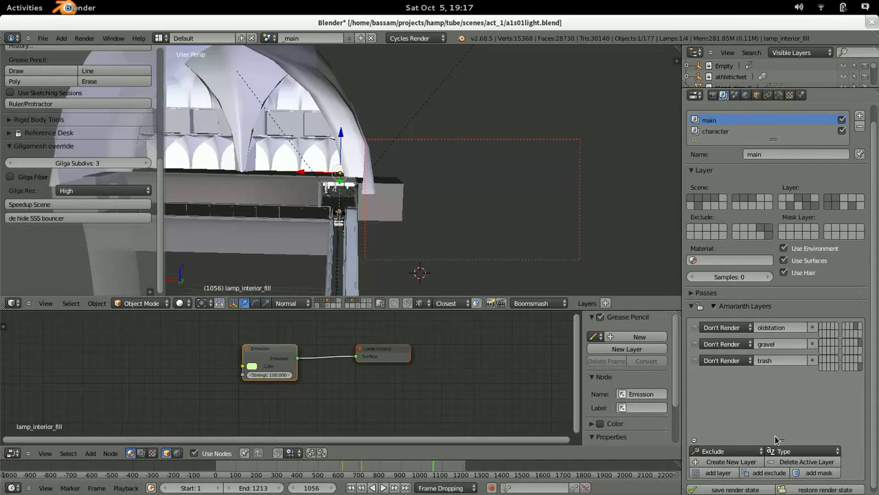
left_click_drag(781, 440, 787, 397)
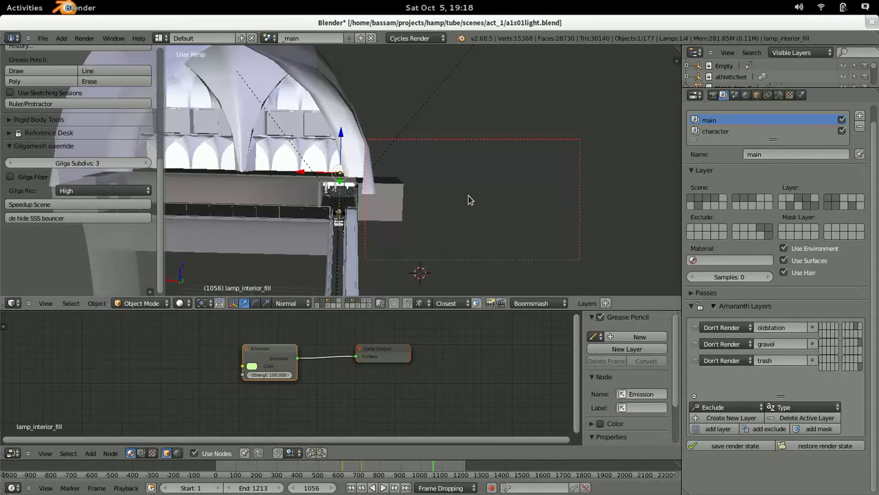
left_click(269, 38)
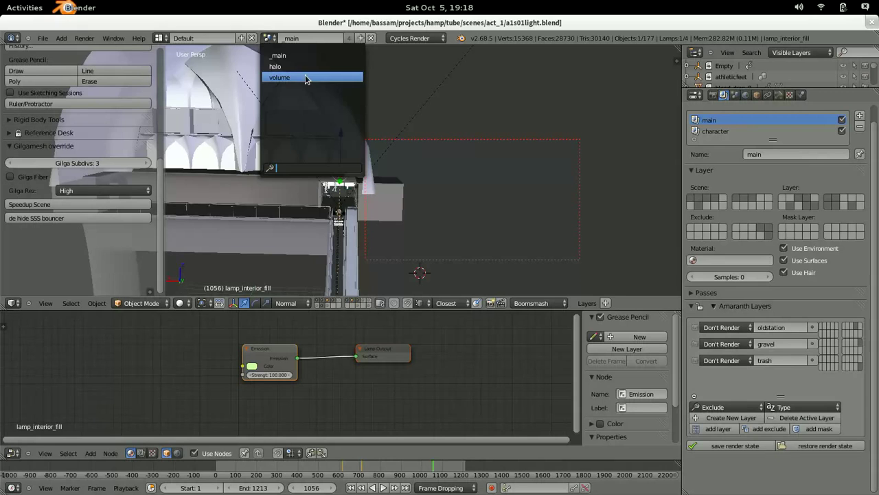
Switch to the volume scene, look around its smoke domain, then restore the render state to _main
key("Return")
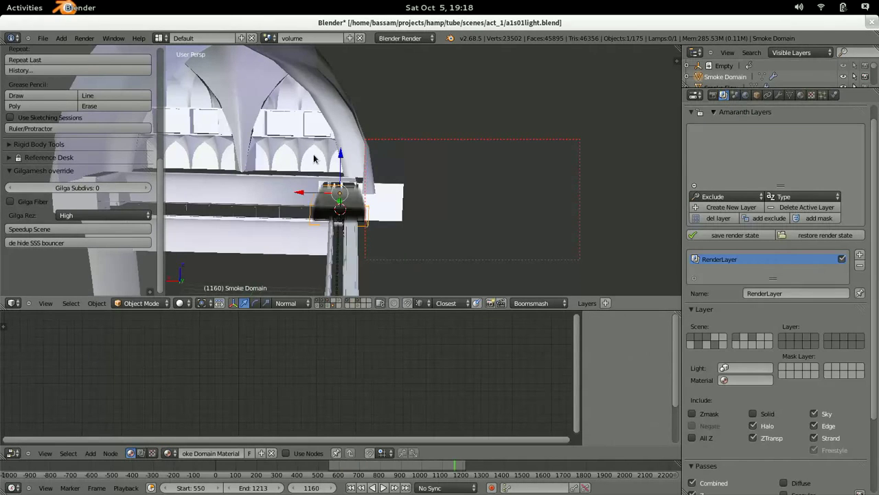
middle_click_drag(347, 239, 416, 241)
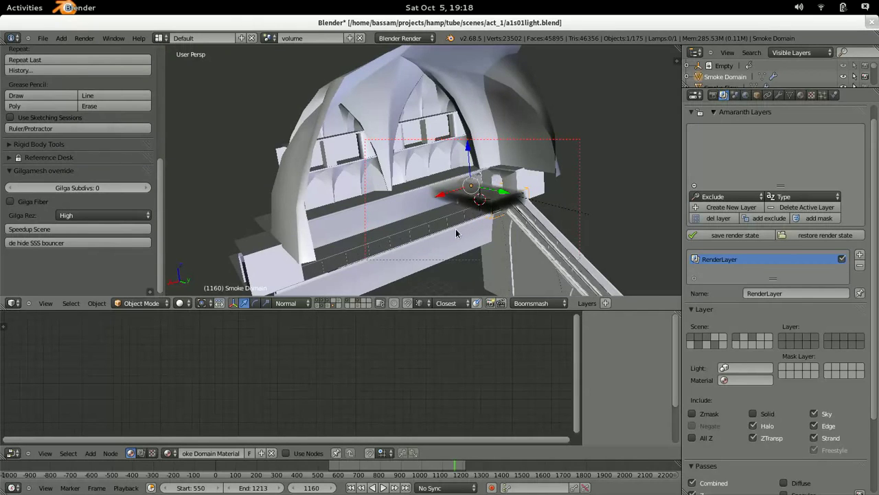
scroll(457, 234, "up", 5)
middle_click_drag(494, 220, 453, 230)
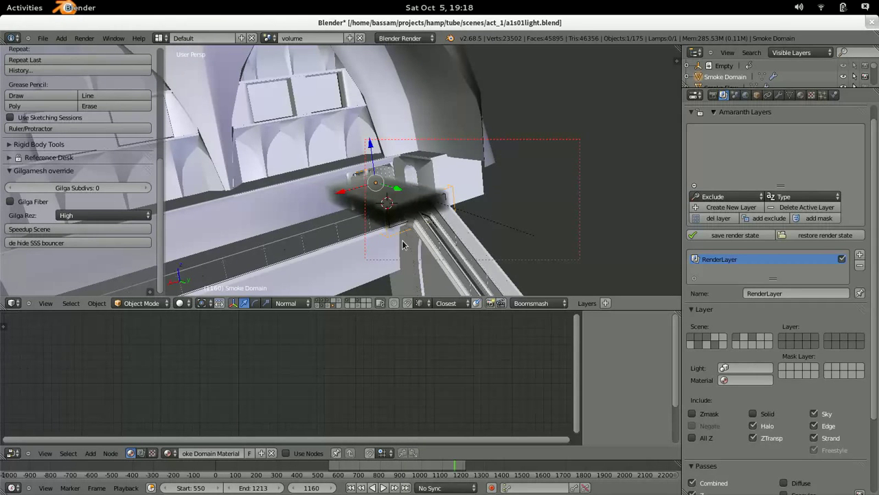
left_click(817, 237)
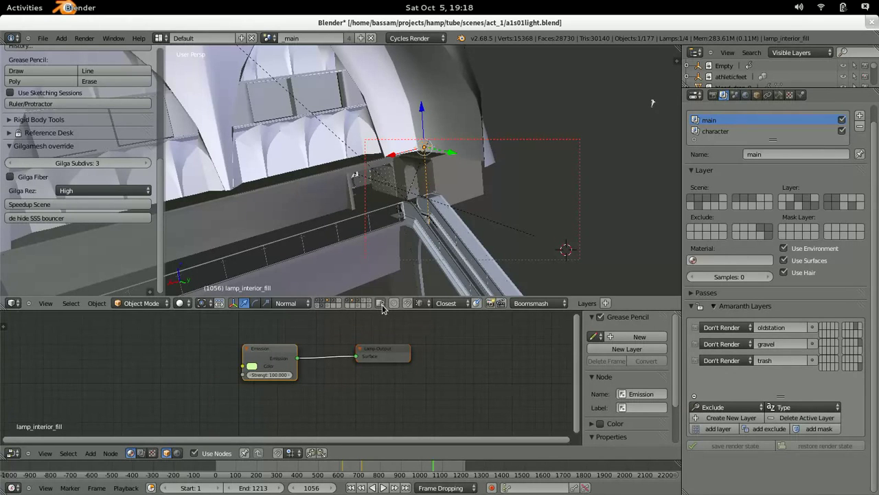
Disable the main and character render layers, then re-enable them with Restore render state
left_click(842, 120)
left_click(842, 131)
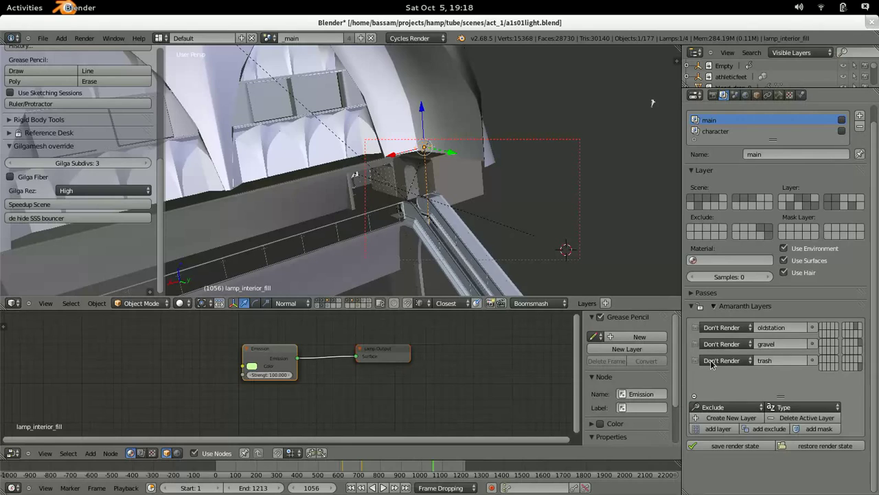
left_click(817, 446)
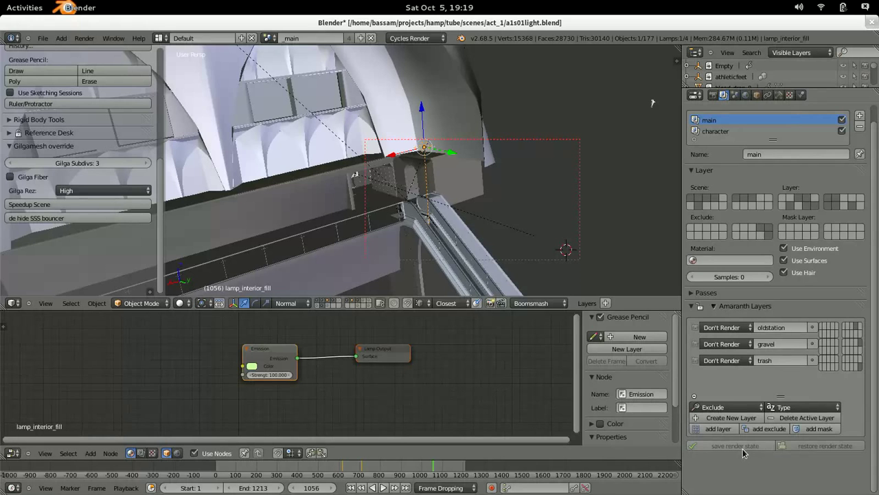
left_click(842, 119)
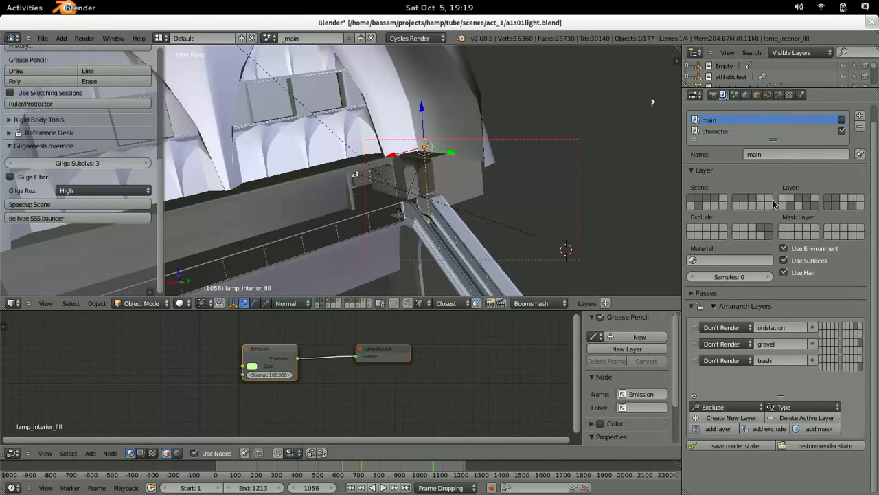
left_click(809, 447)
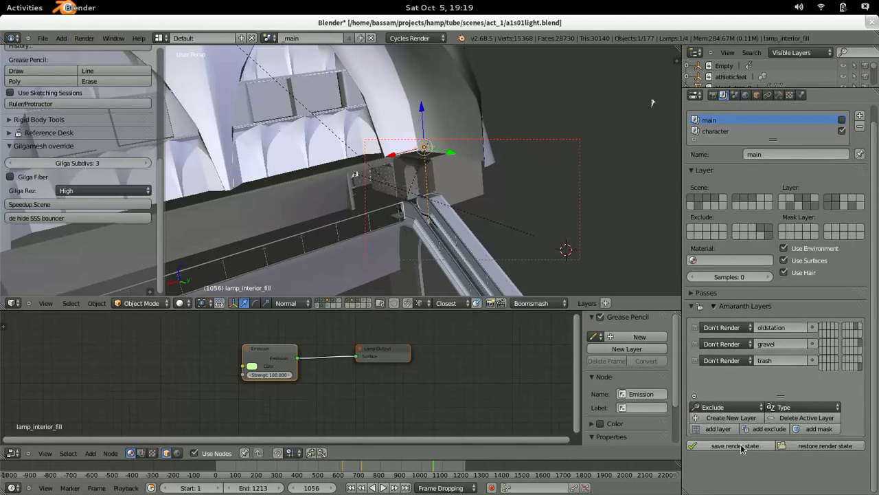
left_click(812, 448)
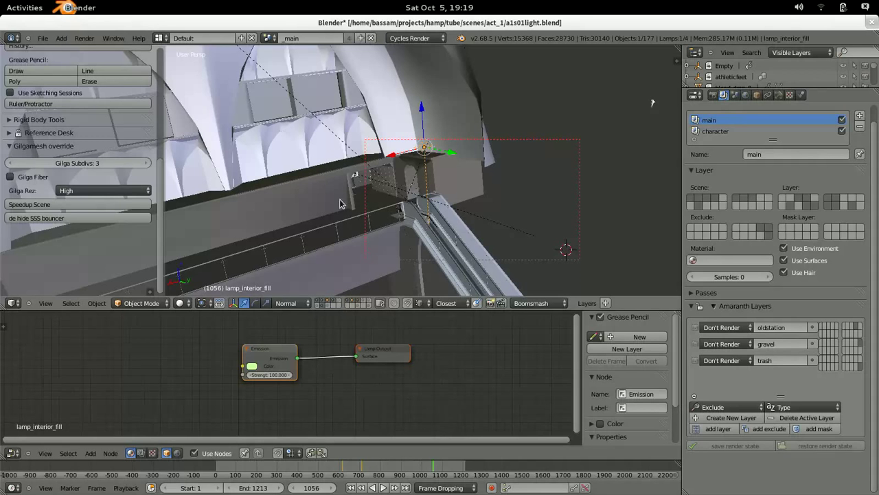
Add and delete a test RenderLayer, then switch to the terminal showing helgaRender.tcl
left_click(859, 116)
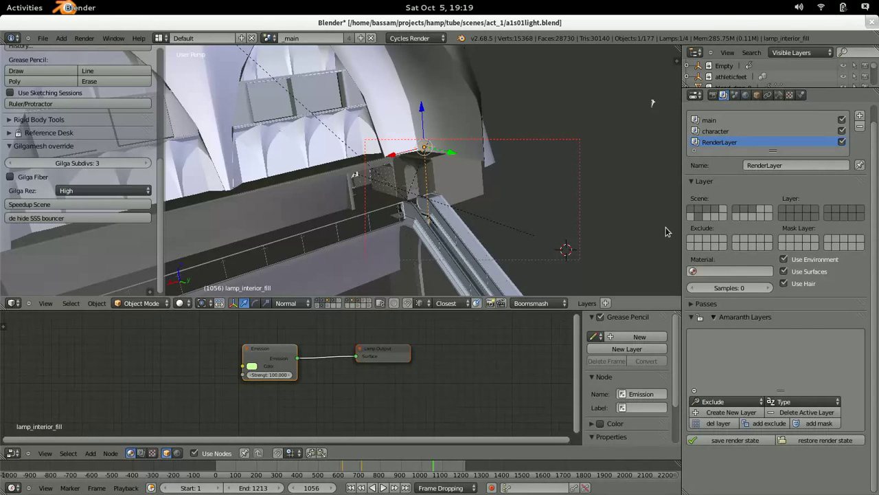
left_click(860, 127)
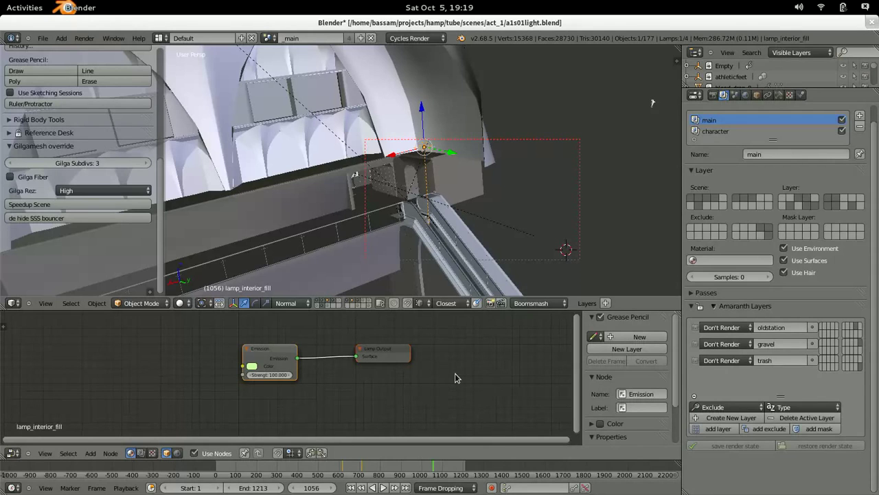
key("ctrl+alt+Up")
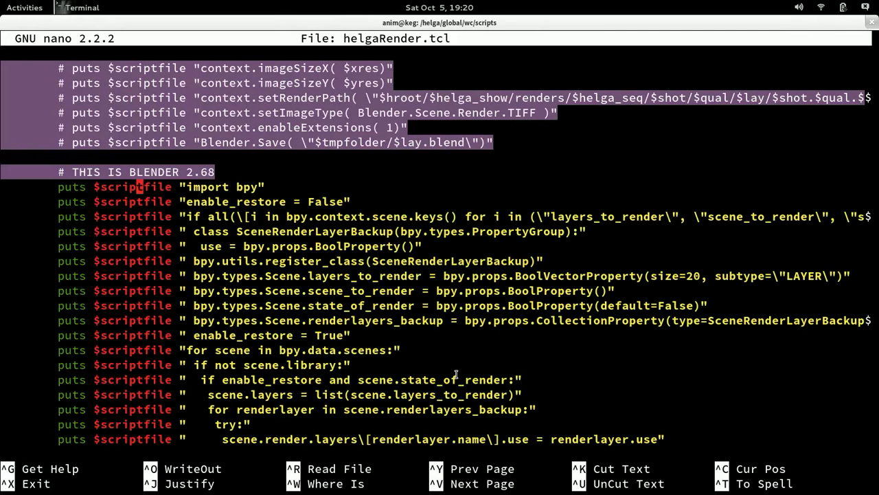
Scroll through helgaRender.tcl in nano, then switch workspaces back to Blender
key("Down")
key("Down")
key("Down")
key("Down")
key("Down")
key("Down")
key("Down")
key("Down")
key("Down")
key("Down")
key("Down")
key("Down")
key("Down")
key("Down")
key("Down")
key("Down")
key("Down")
key("Down")
key("Down")
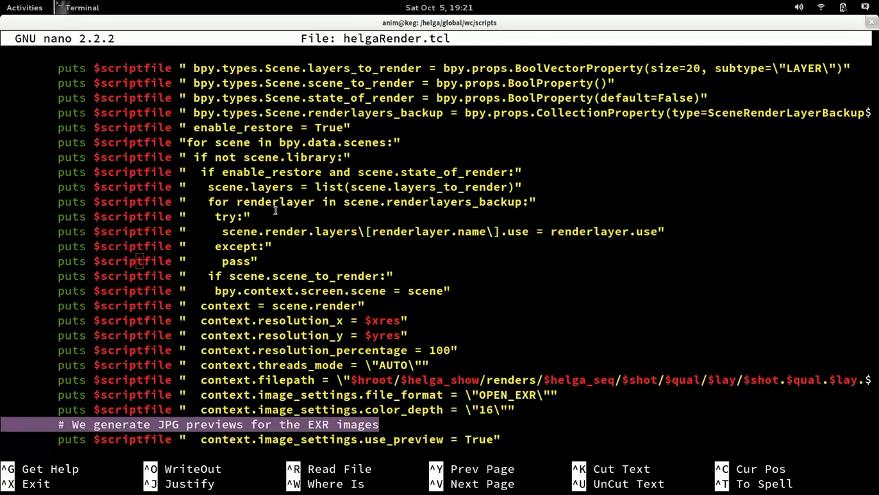
key("ctrl+alt+Up")
key("ctrl+alt+Down")
key("ctrl+alt+Down")
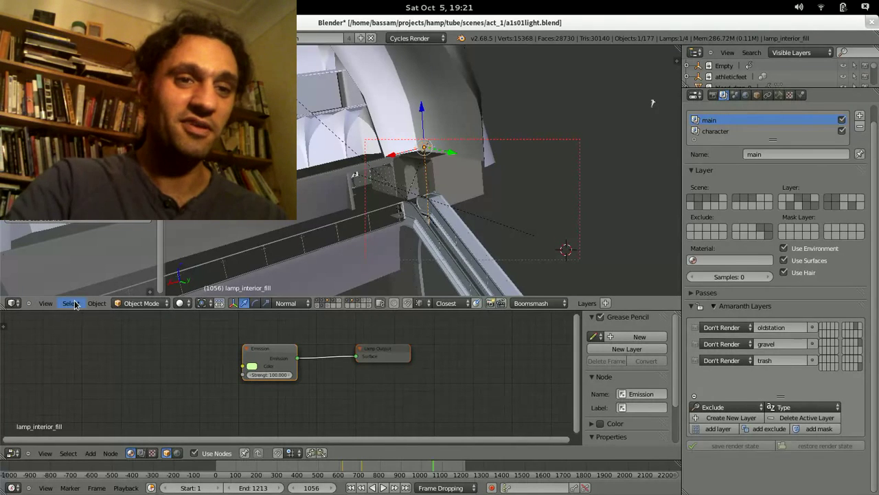
Render the current frame of the _main scene with F12
key("F12")
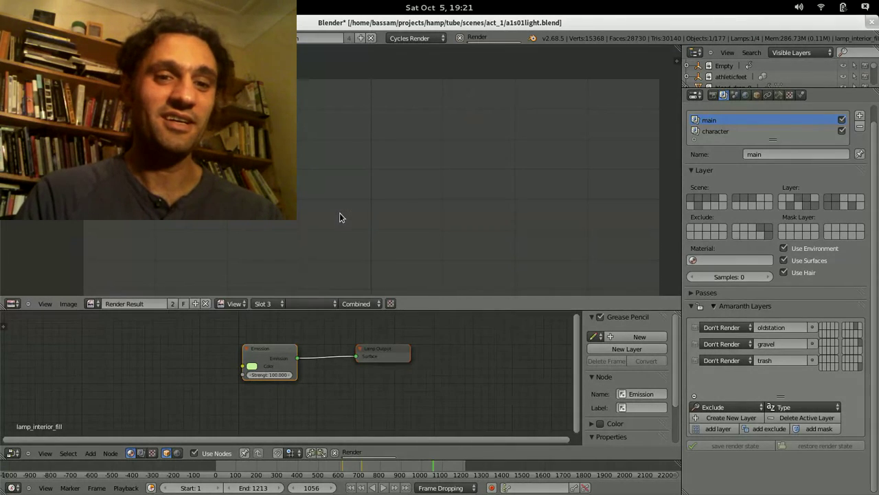